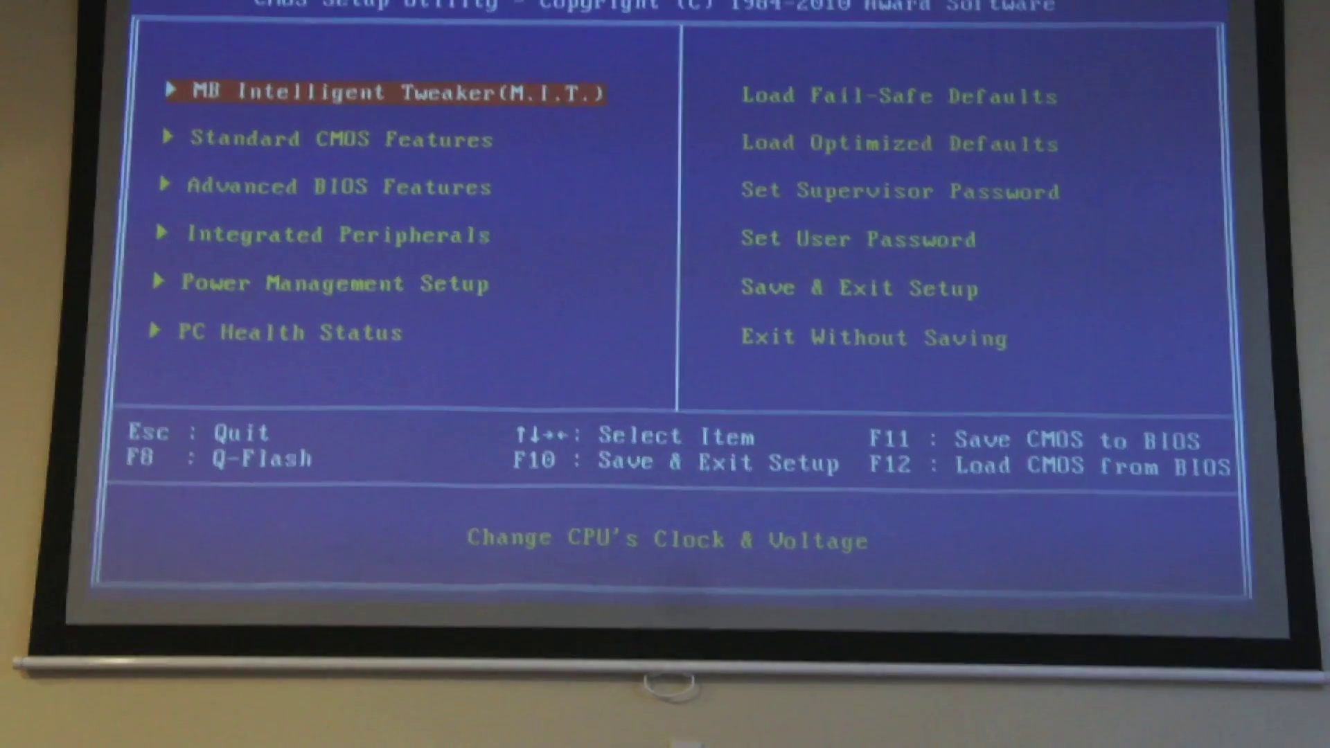
Enter Advanced BIOS Features and check Quick Boot, First Boot Device (CDROM) and Second Boot Device
key("Down")
key("Down")
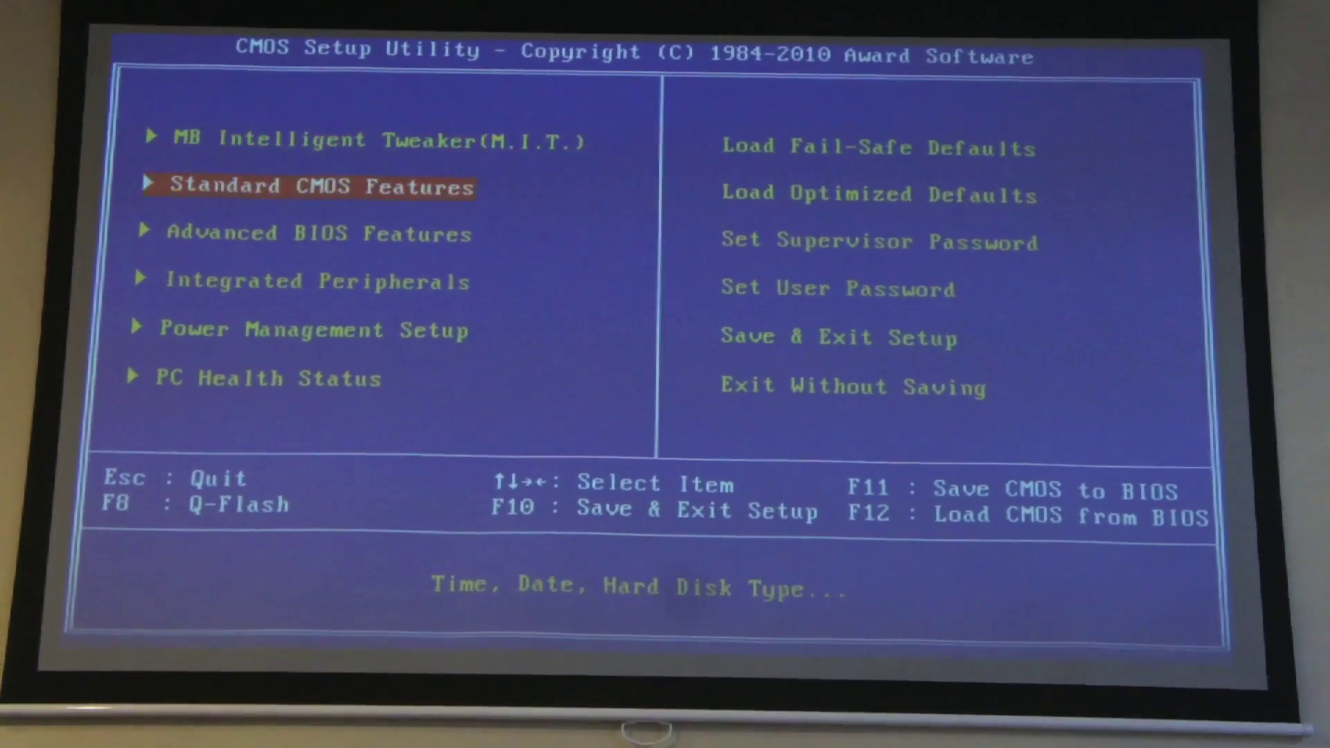
key("Return")
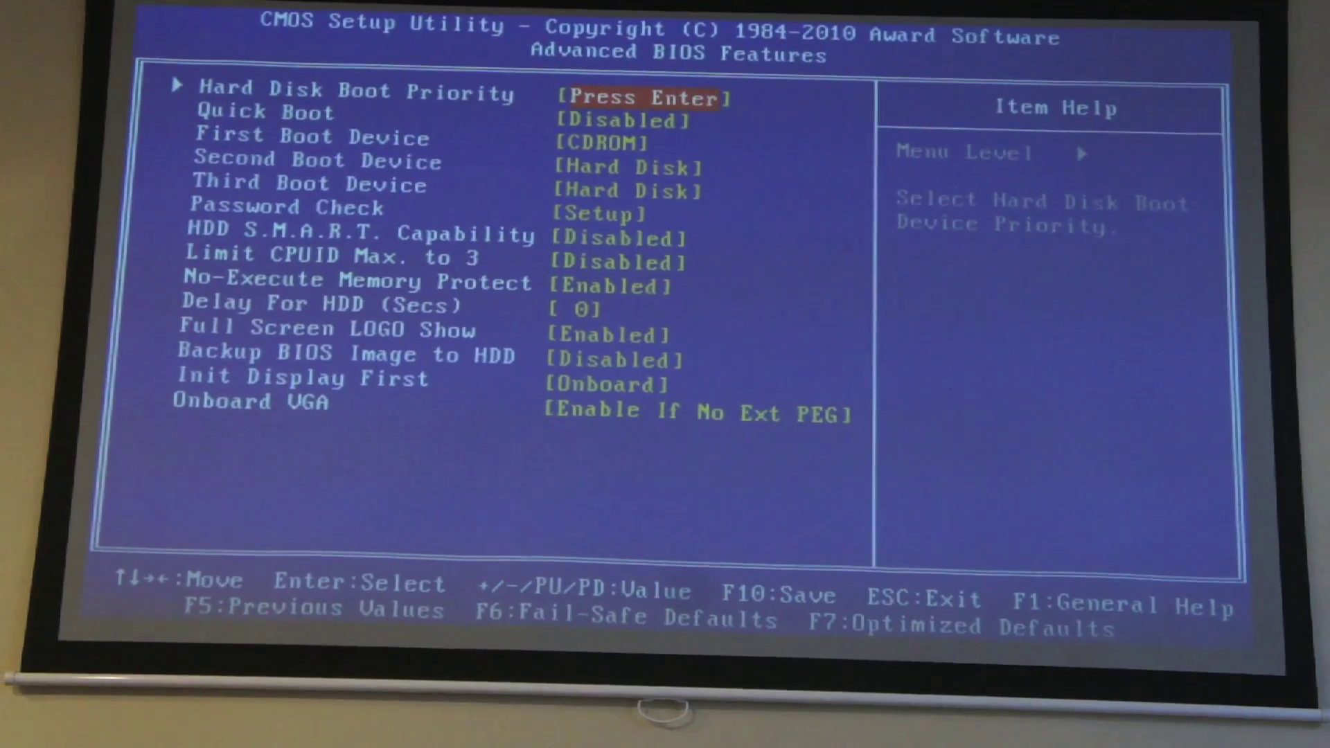
key("Down")
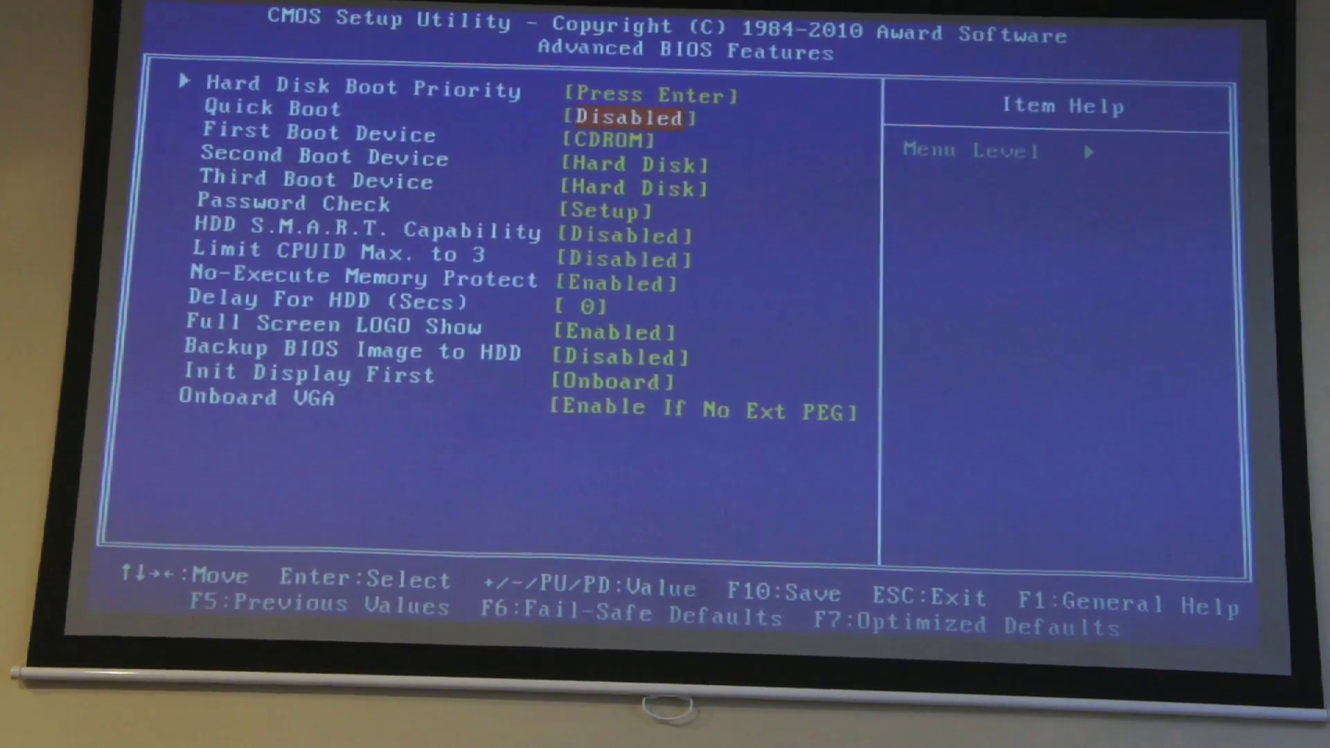
key("Down")
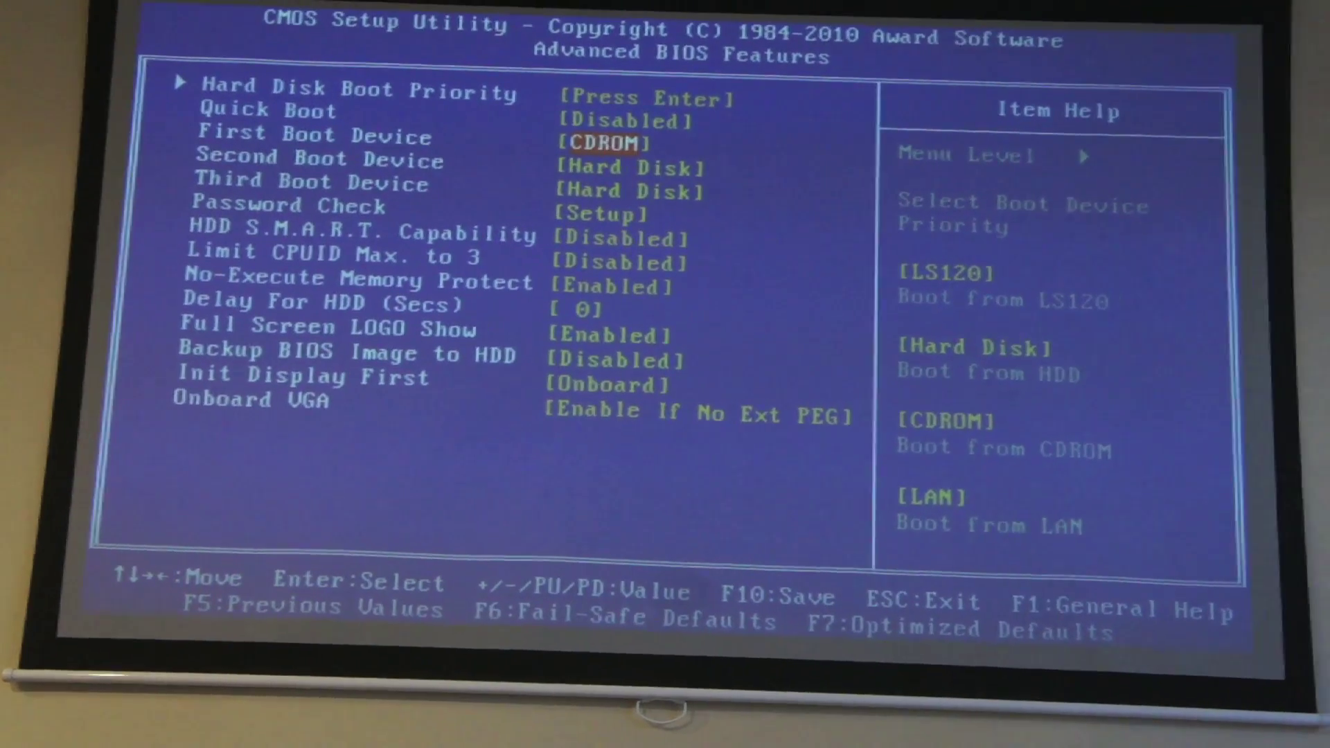
key("Down")
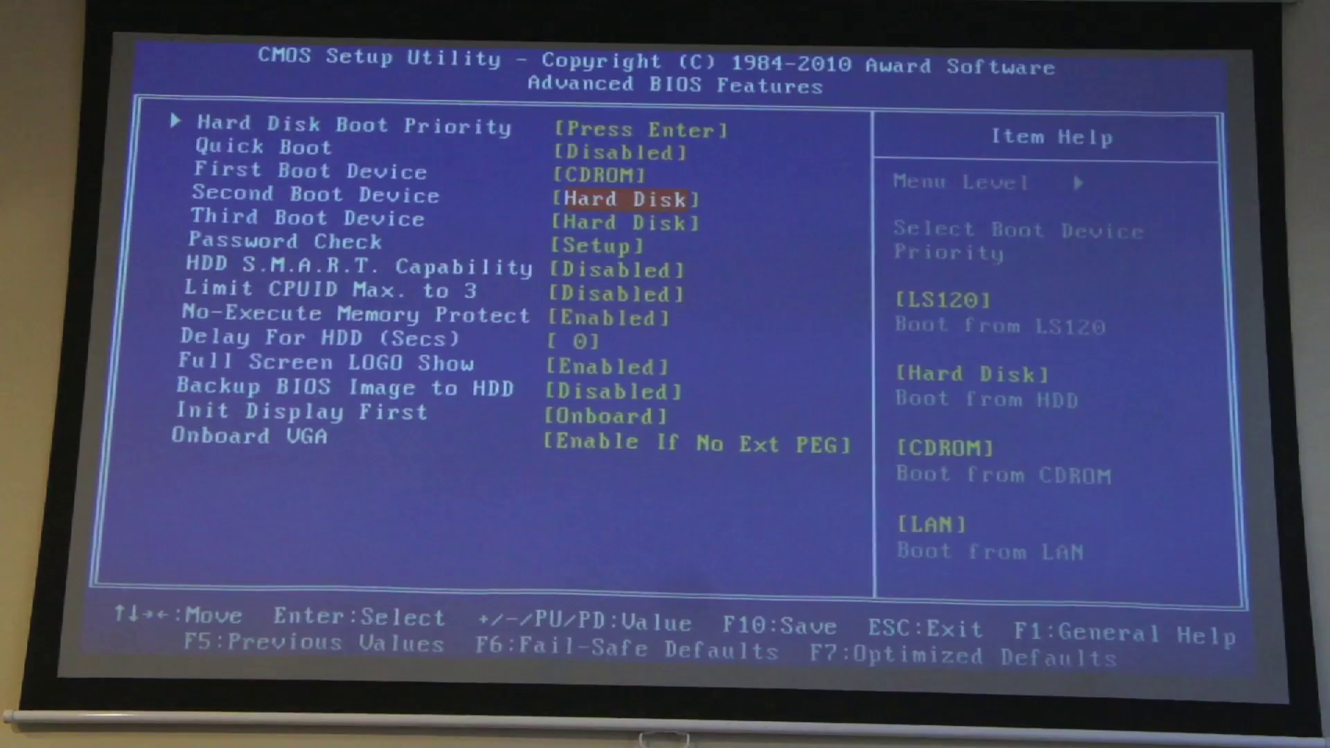
key("Up")
key("Up")
key("Up")
key("Up")
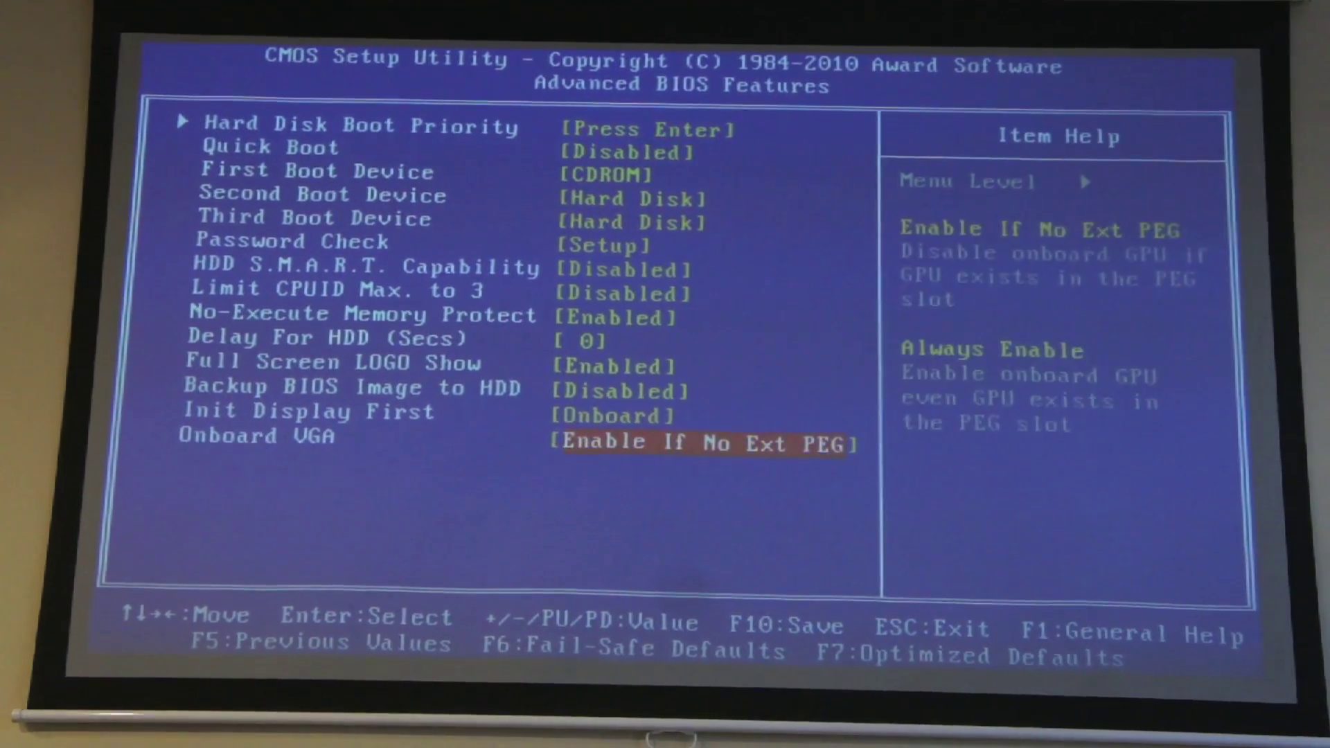
key("Down")
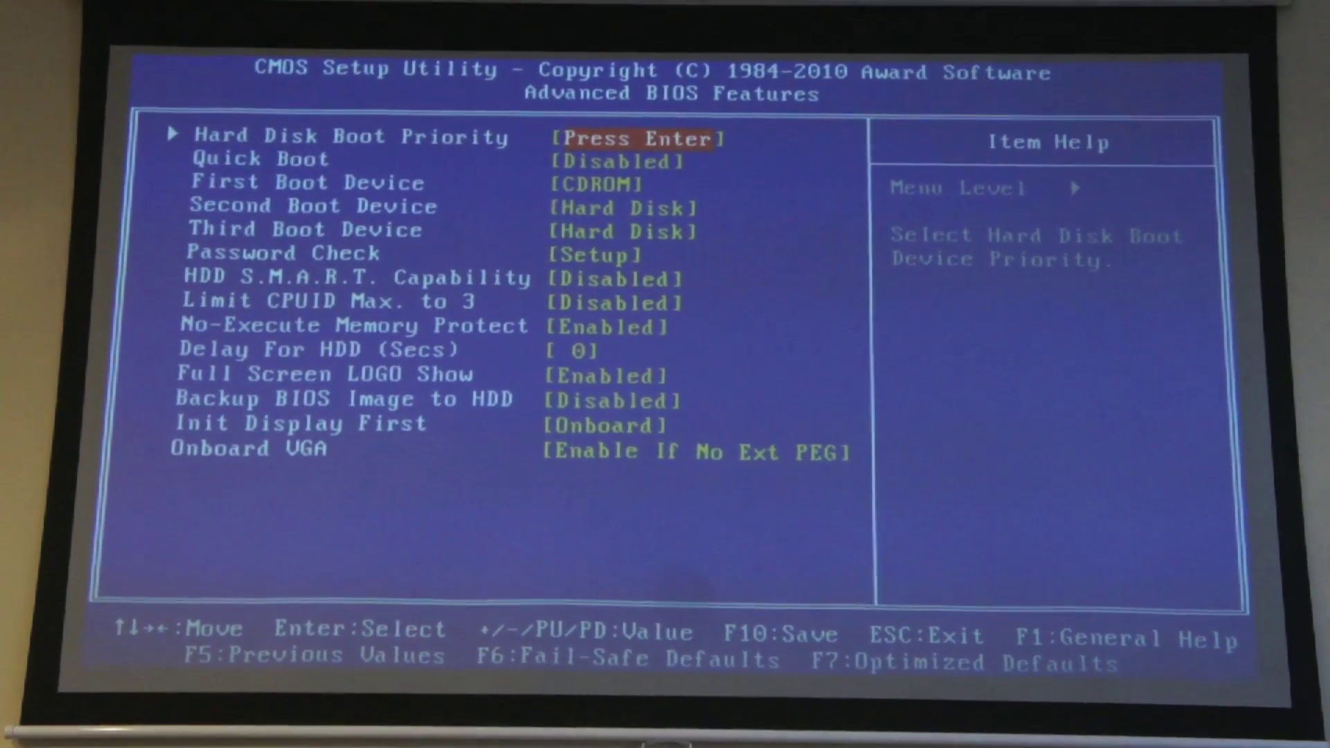
Check the Hard Disk Boot Priority drive order, back out to the main menu, then save to CMOS and exit
key("Return")
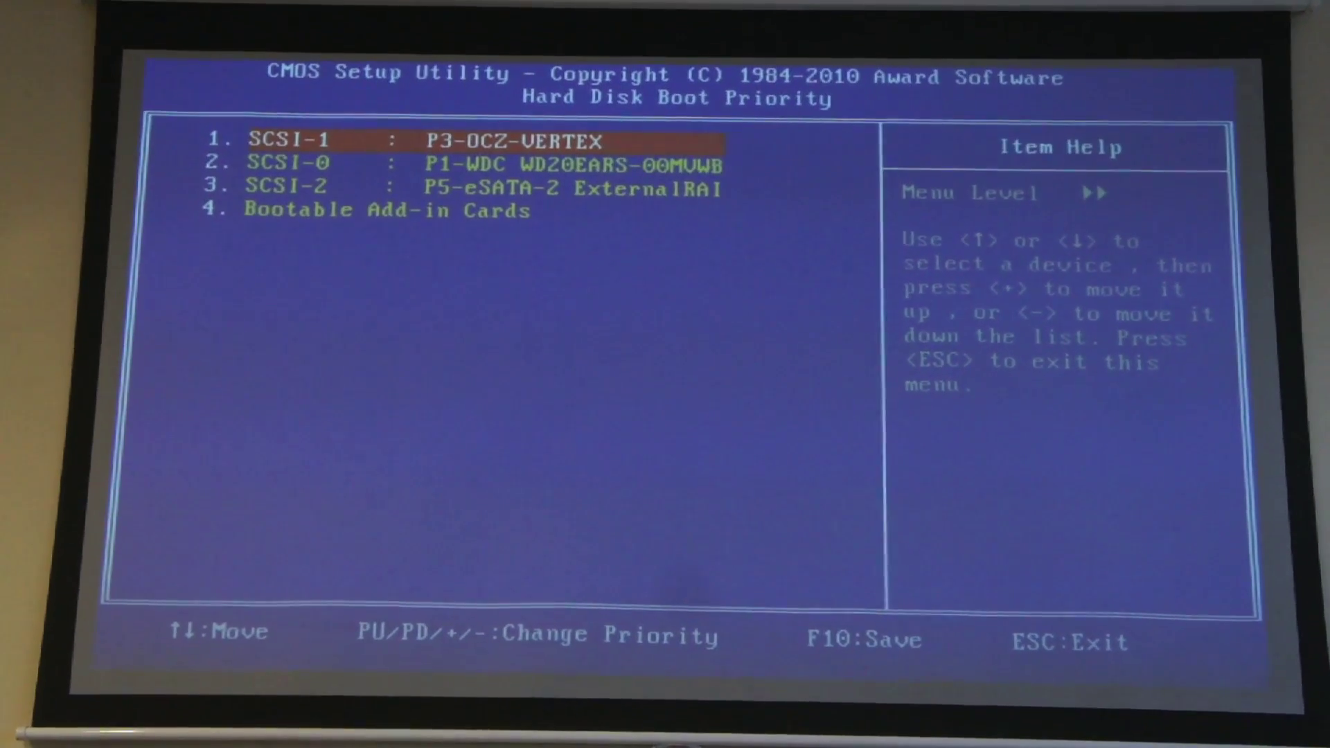
key("Down")
key("Down")
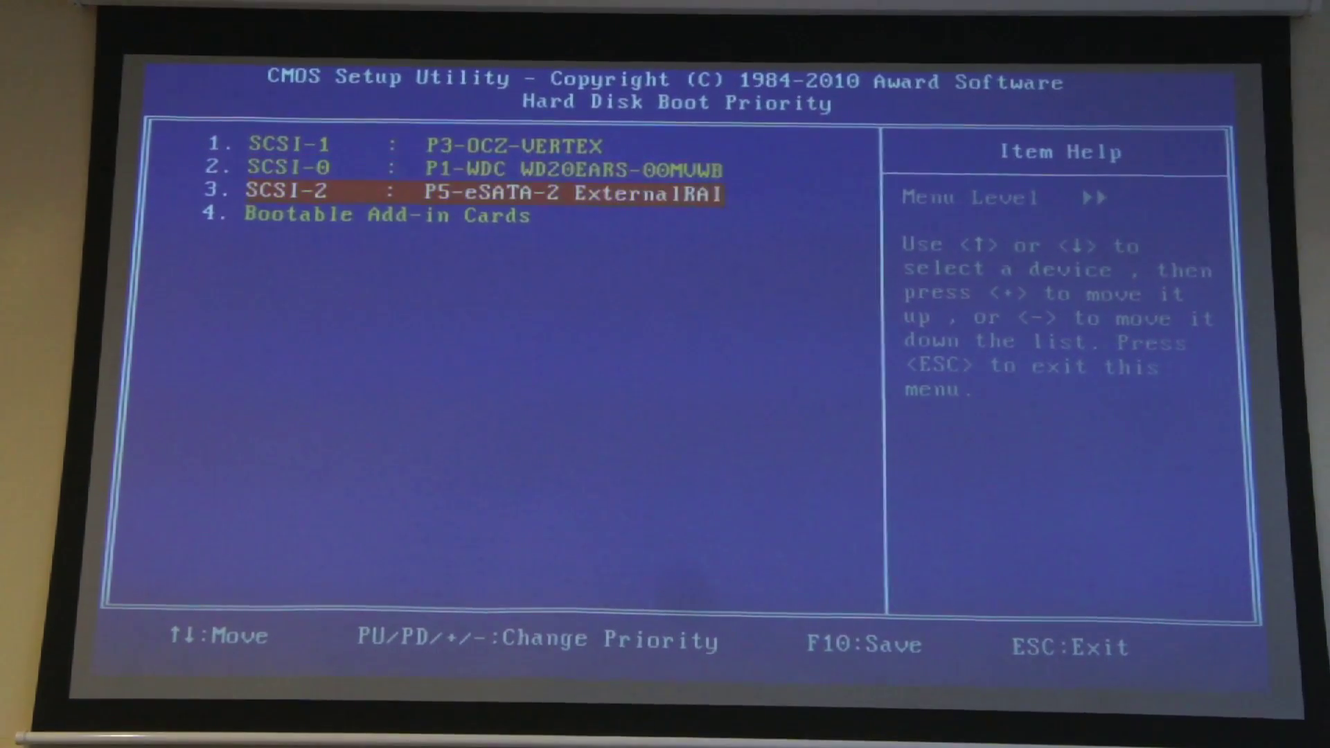
key("Down")
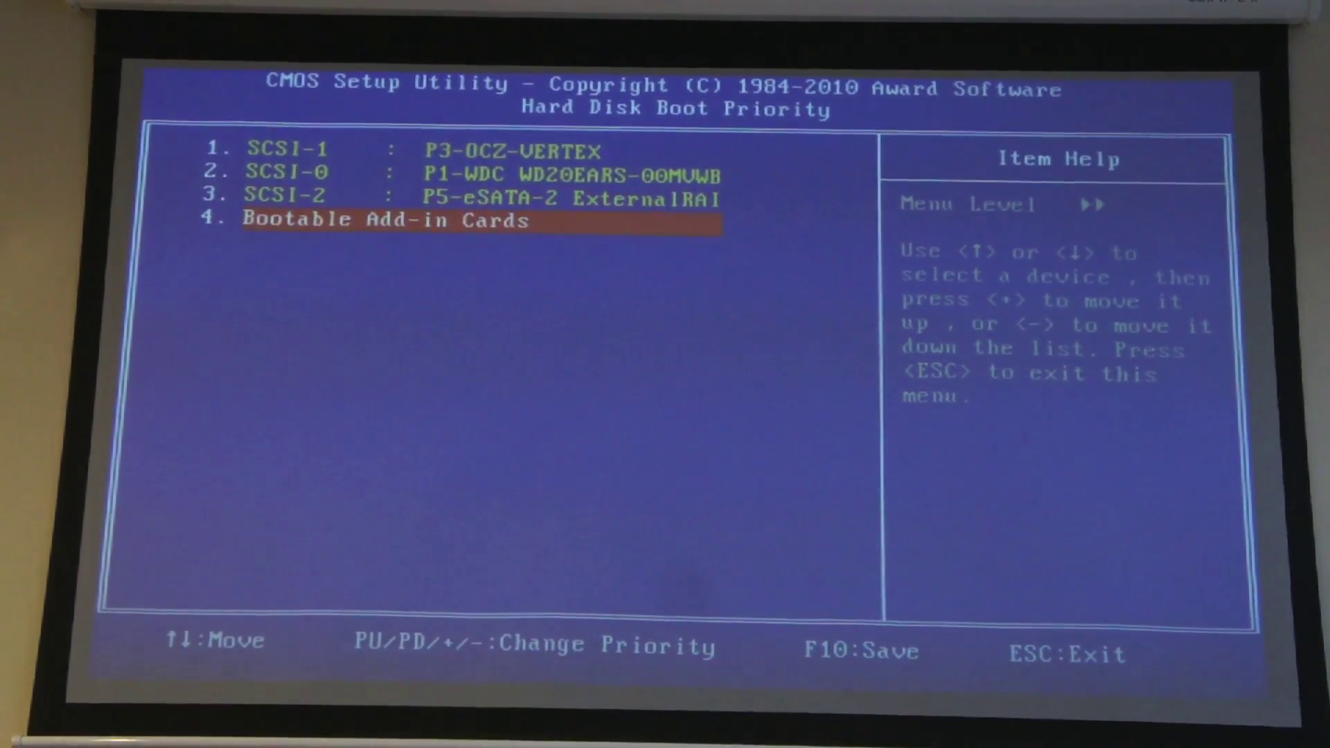
key("Escape")
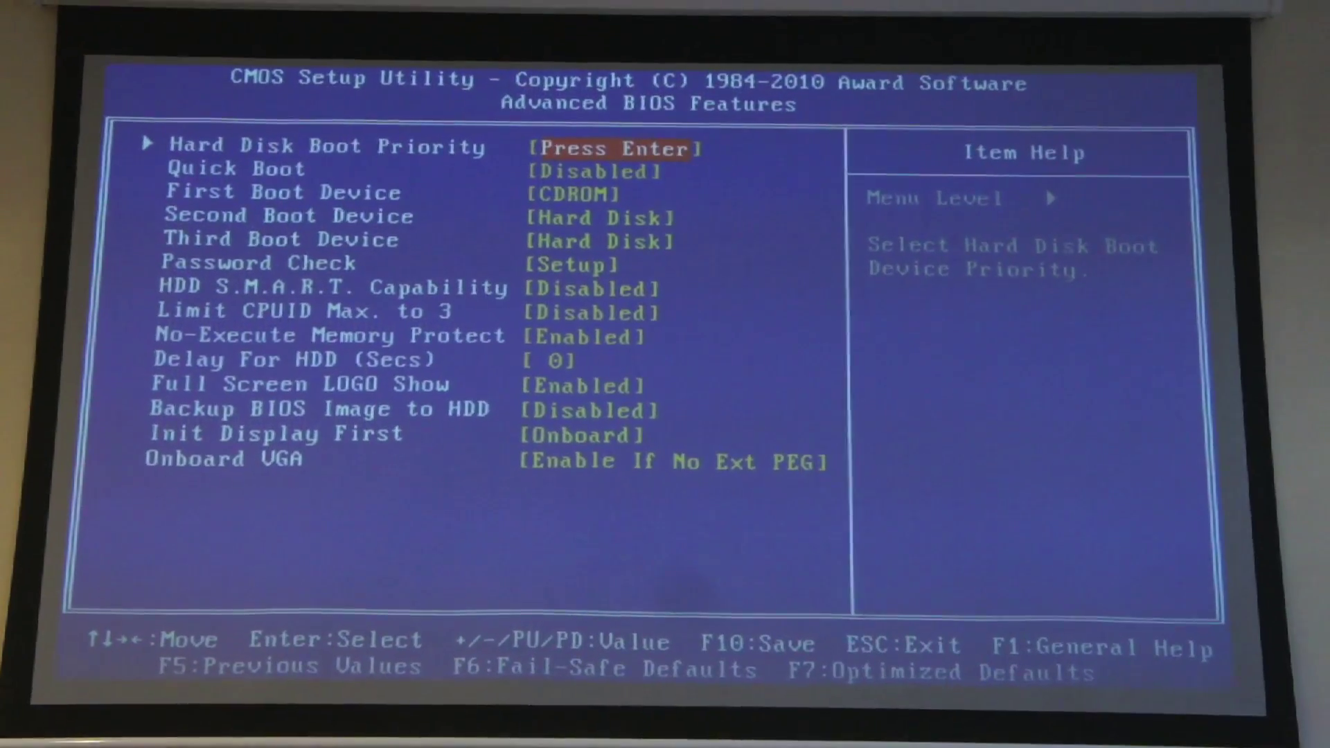
key("Escape")
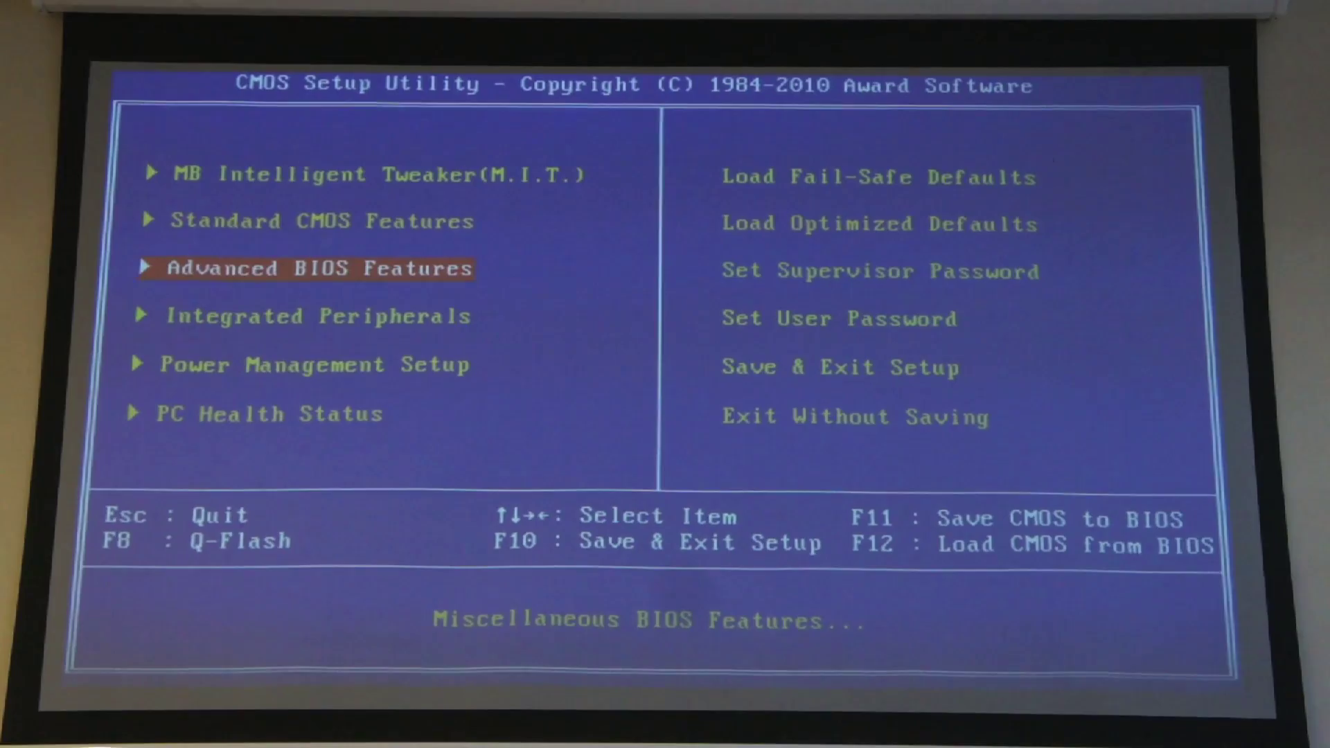
key("F10")
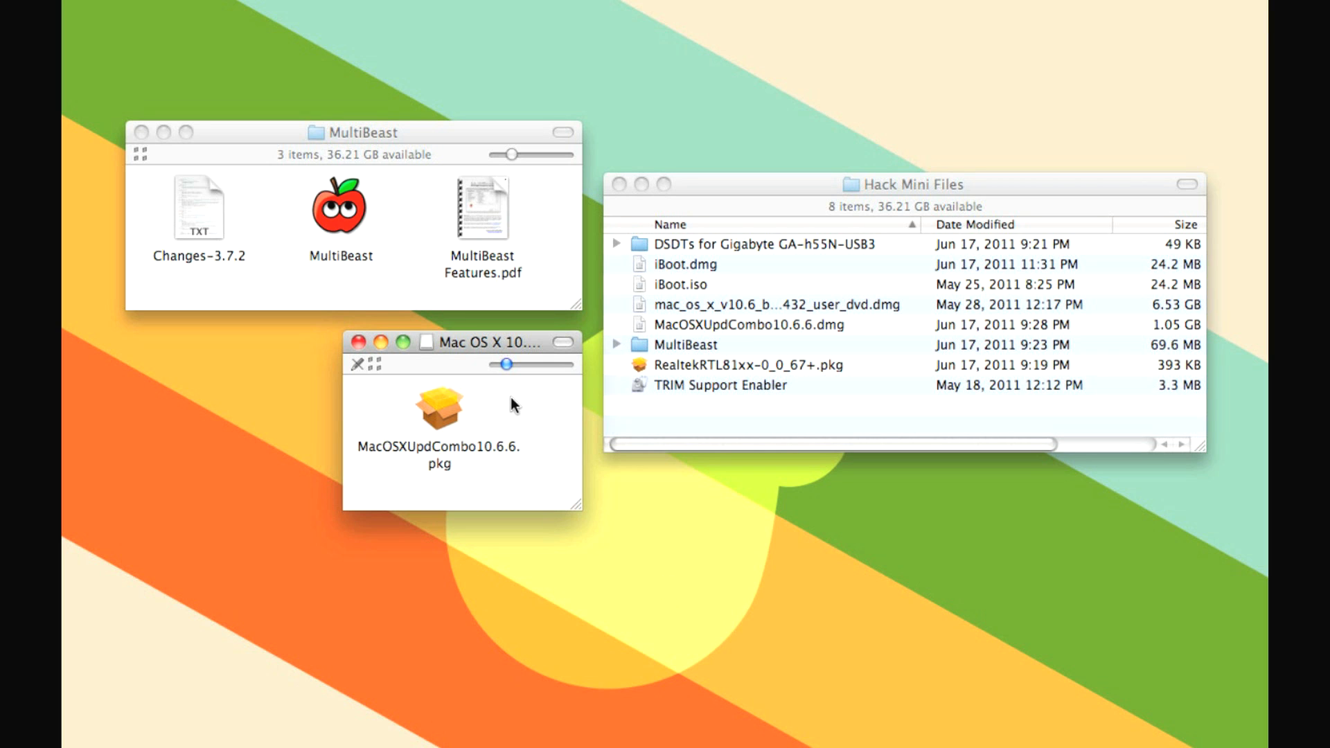
left_click(427, 406)
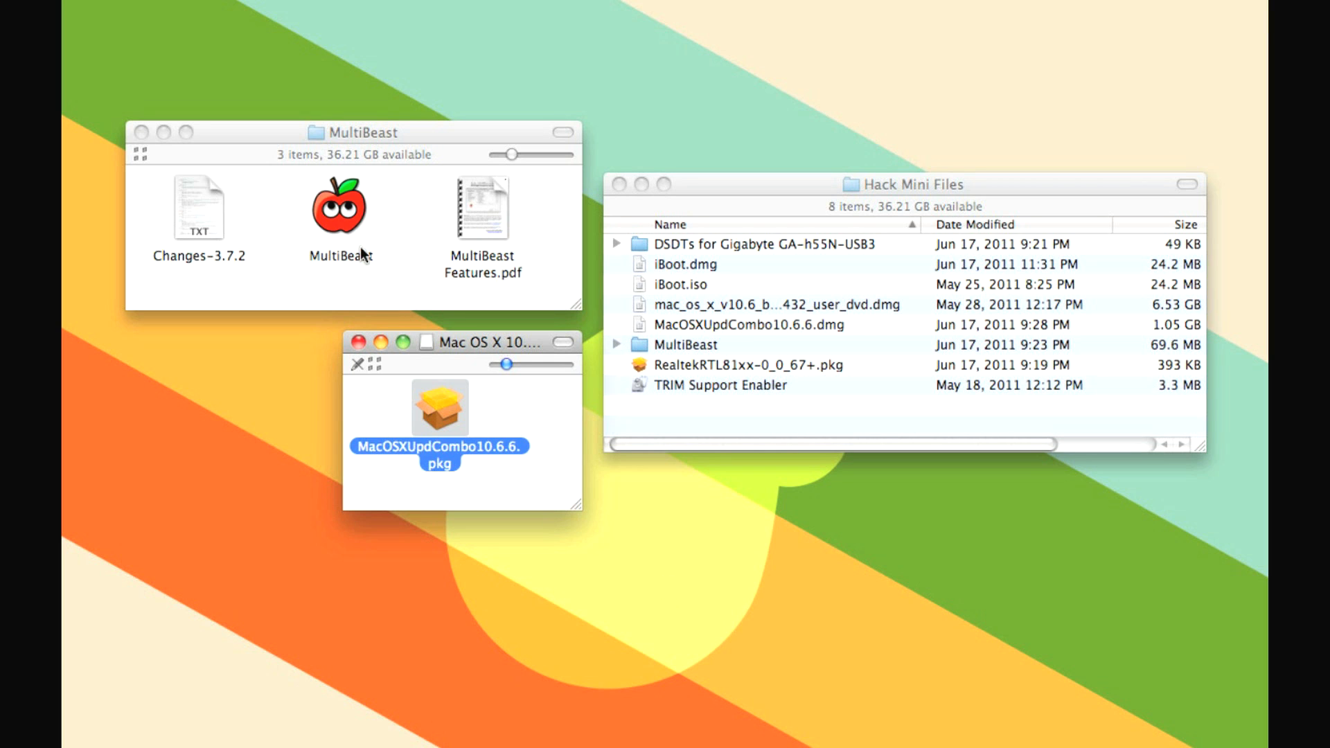
left_click(415, 232)
left_click(344, 218)
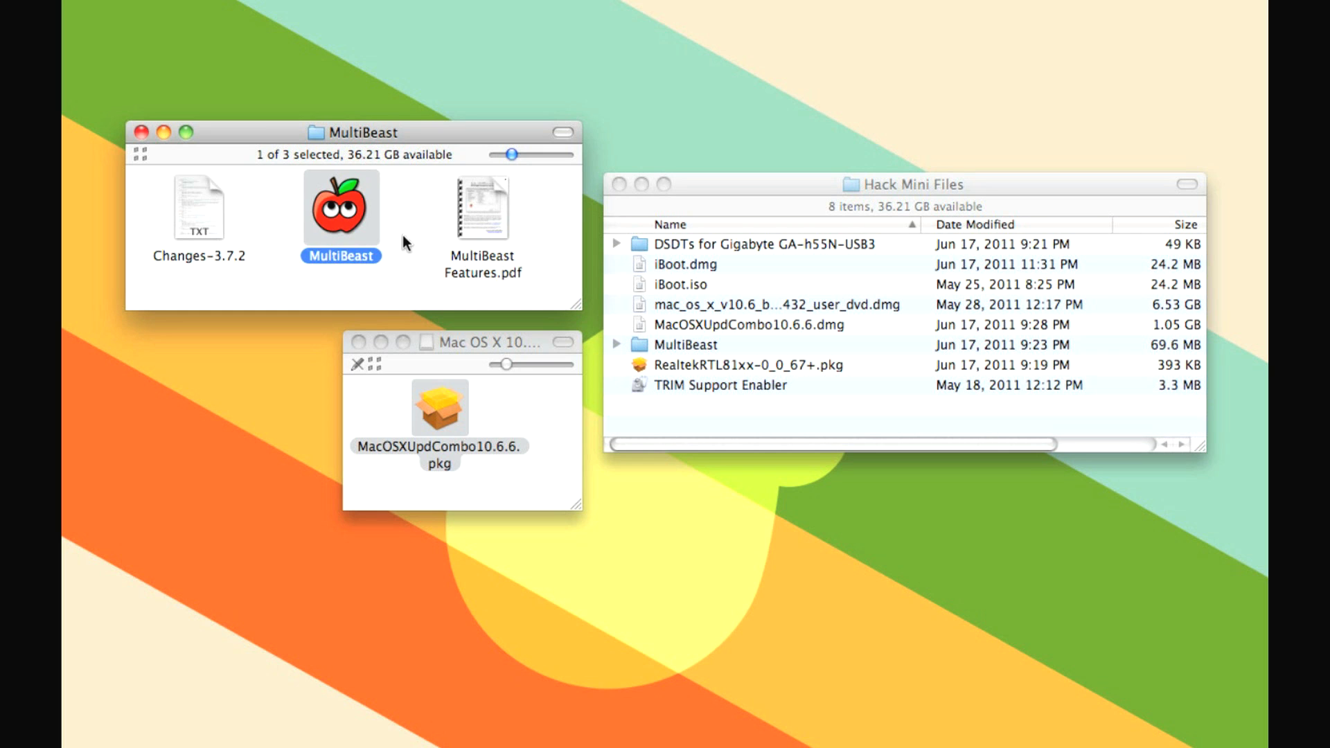
left_click(750, 371)
left_click(762, 370)
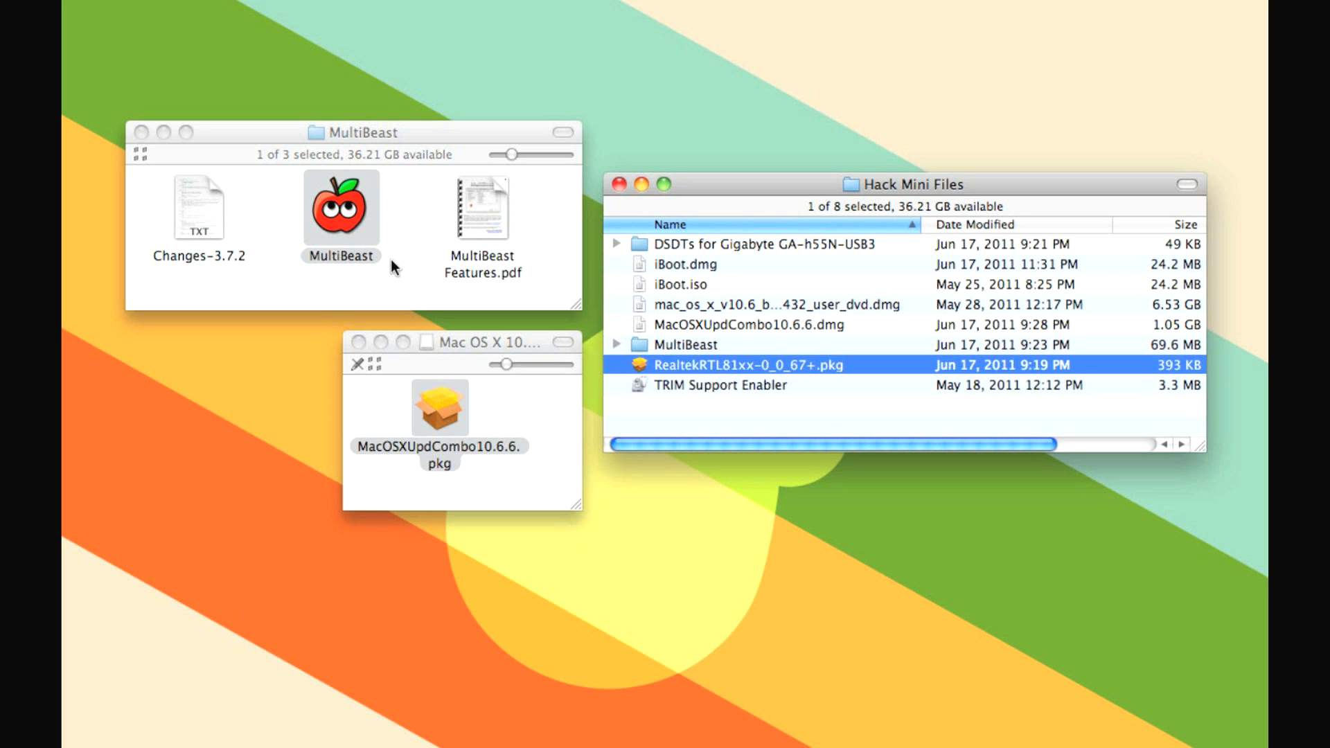
left_click(397, 231)
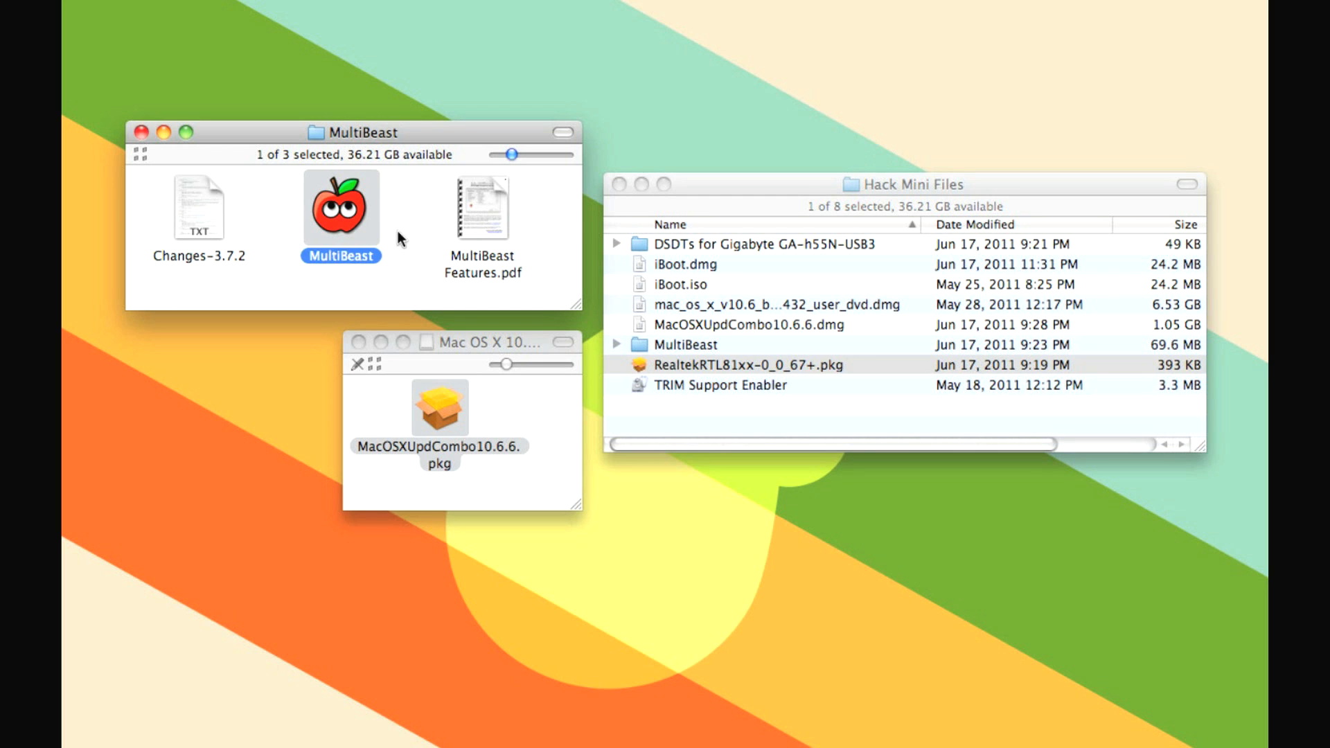
left_click(397, 231)
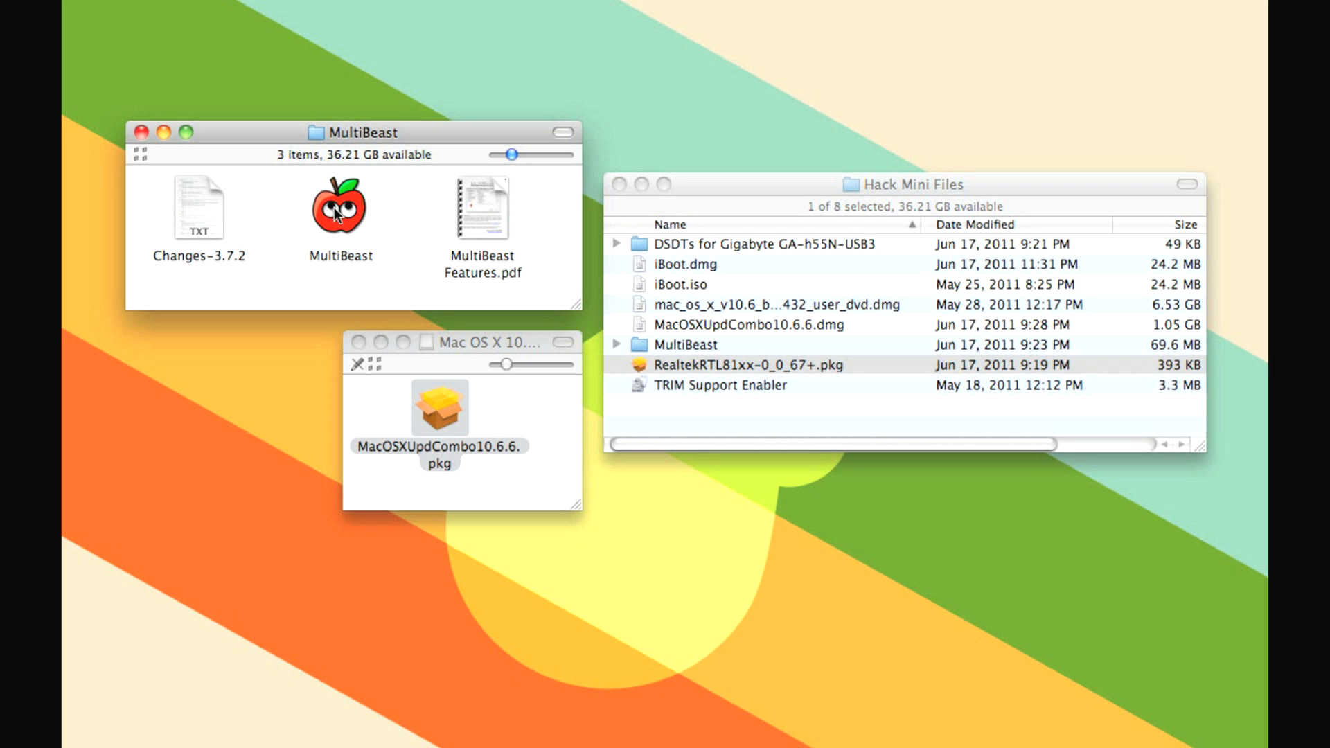
Launch the MultiBeast and Lnx2Mac Realtek RTL81xx driver installers, moving the Realtek window right
double_click(334, 207)
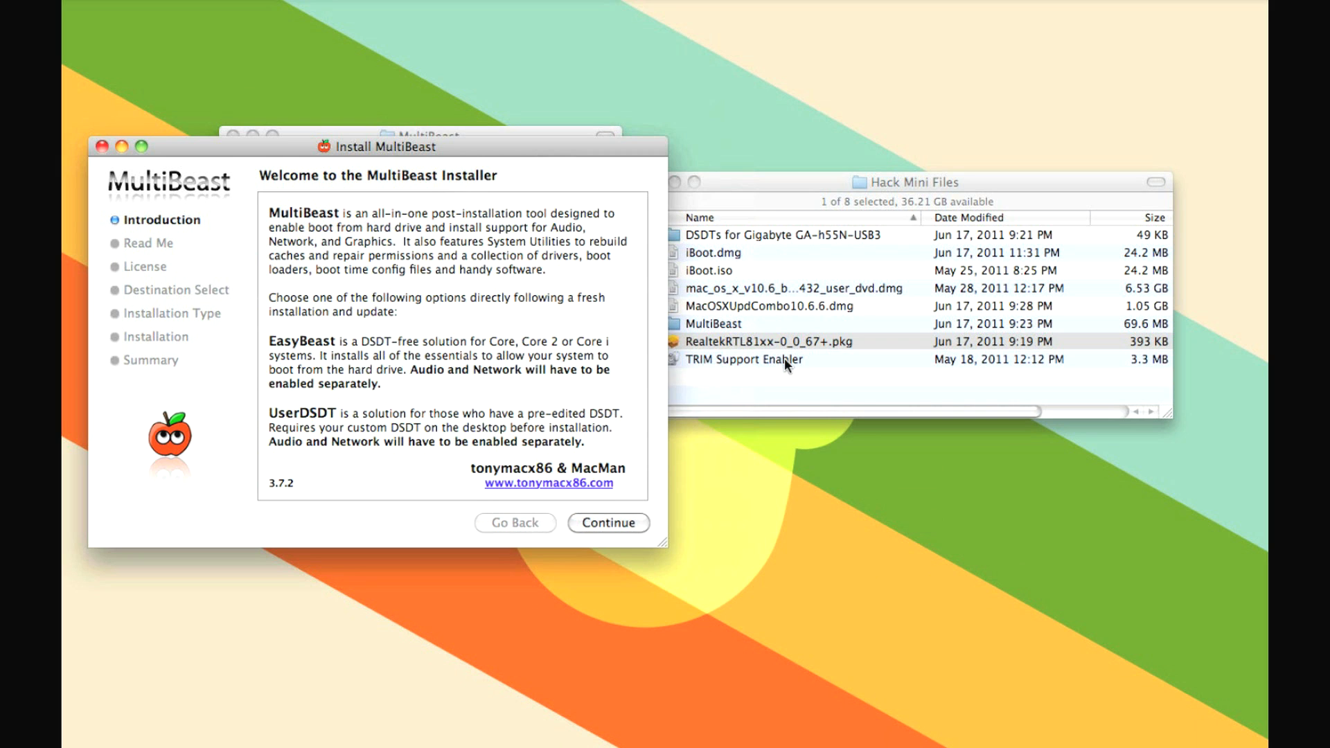
double_click(751, 342)
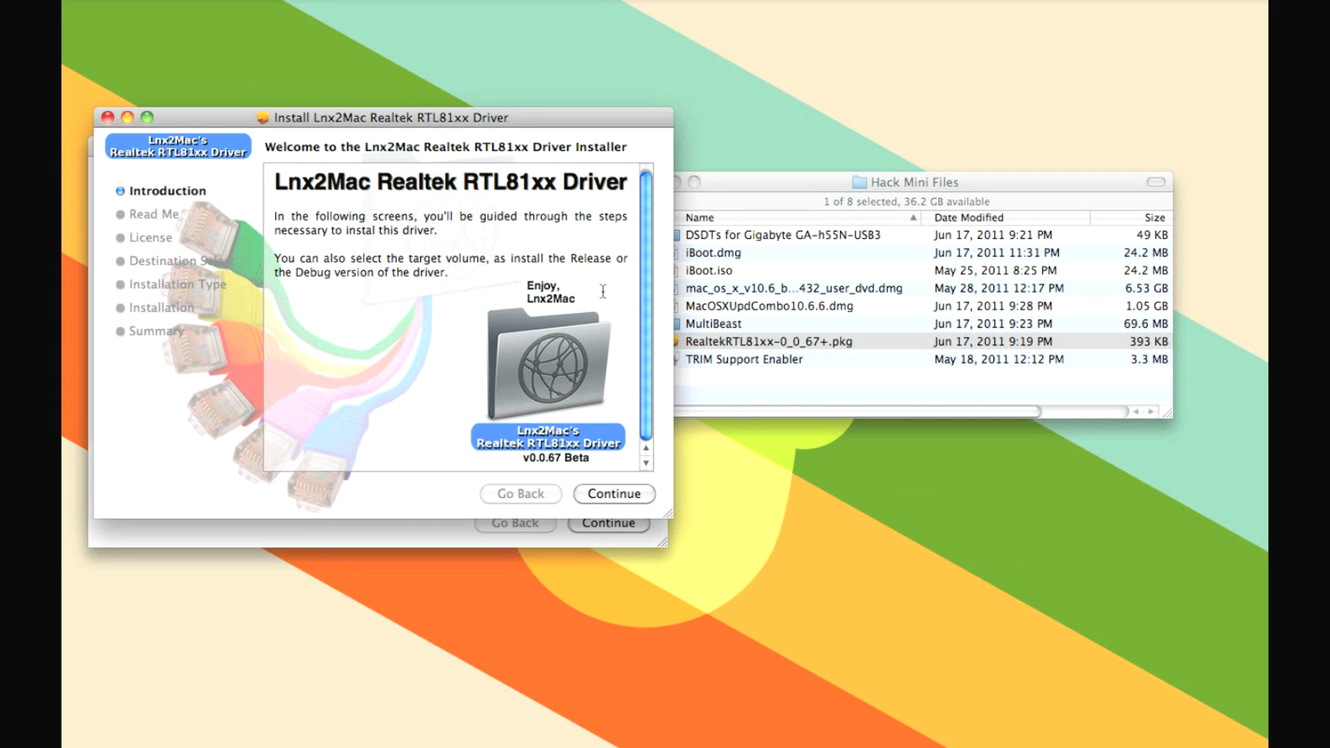
left_click_drag(433, 122, 964, 147)
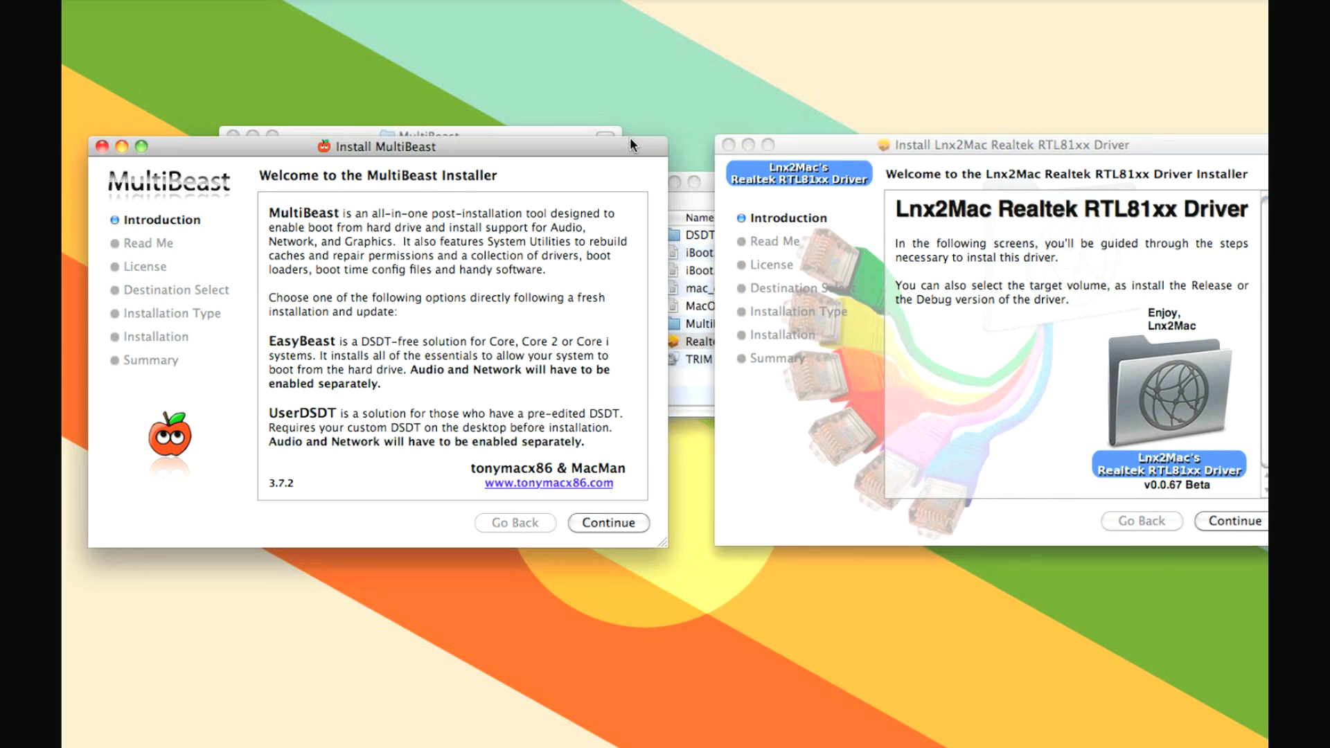
Launch MacOSXUpdCombo10.6.6.pkg and arrange the MultiBeast and Realtek installers side by side
left_click_drag(629, 138, 1244, 166)
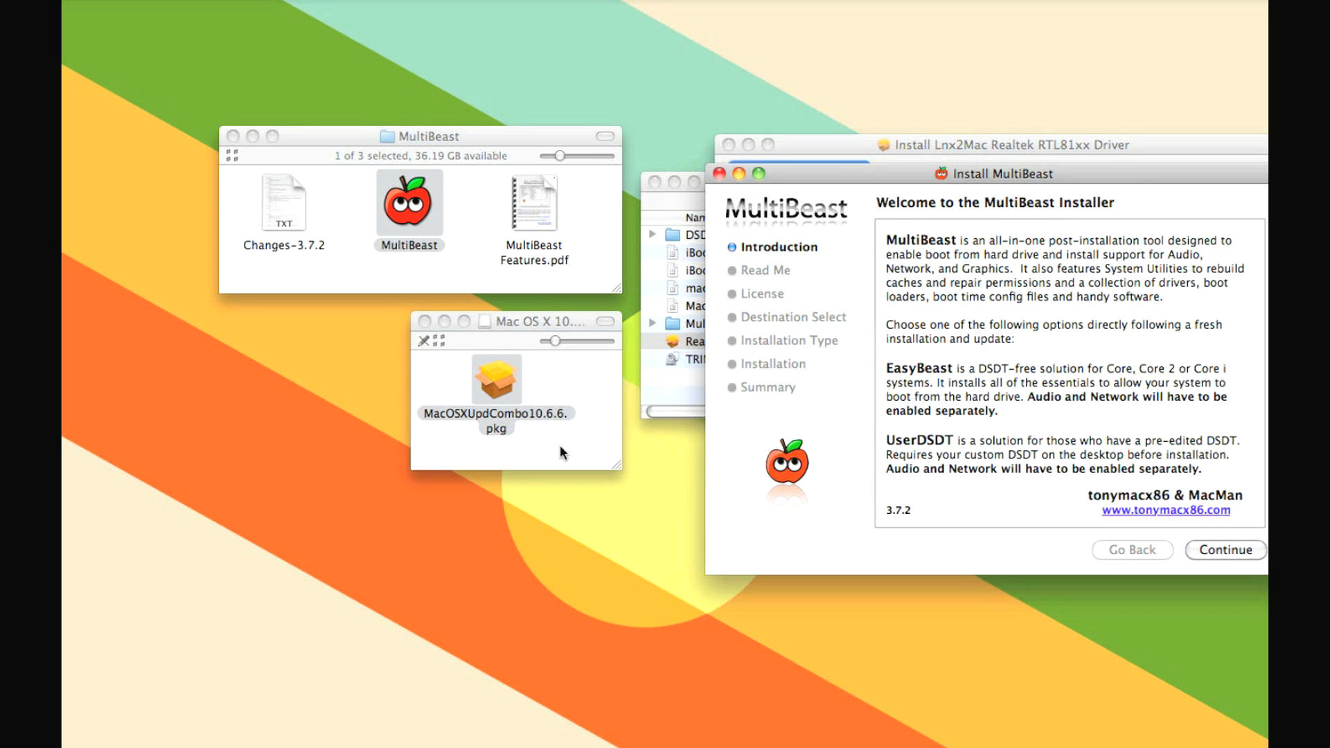
double_click(498, 392)
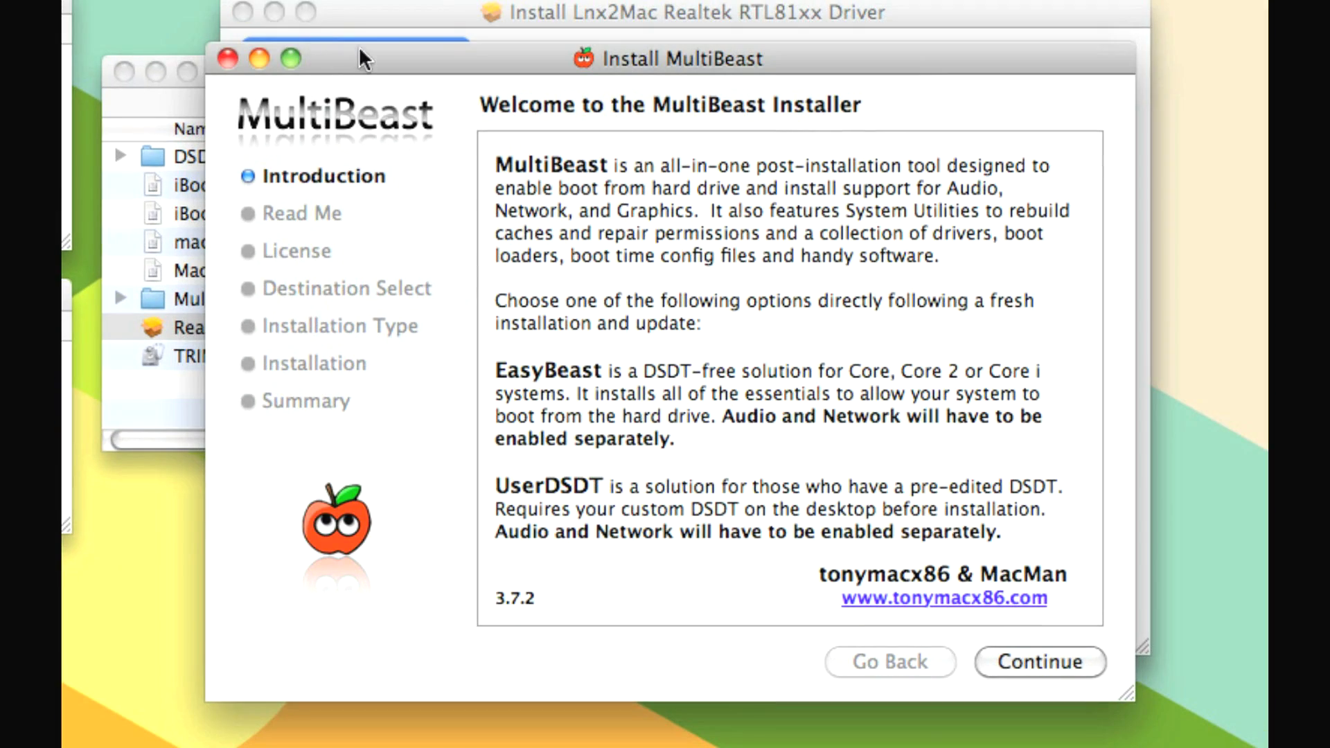
left_click_drag(359, 50, 306, 43)
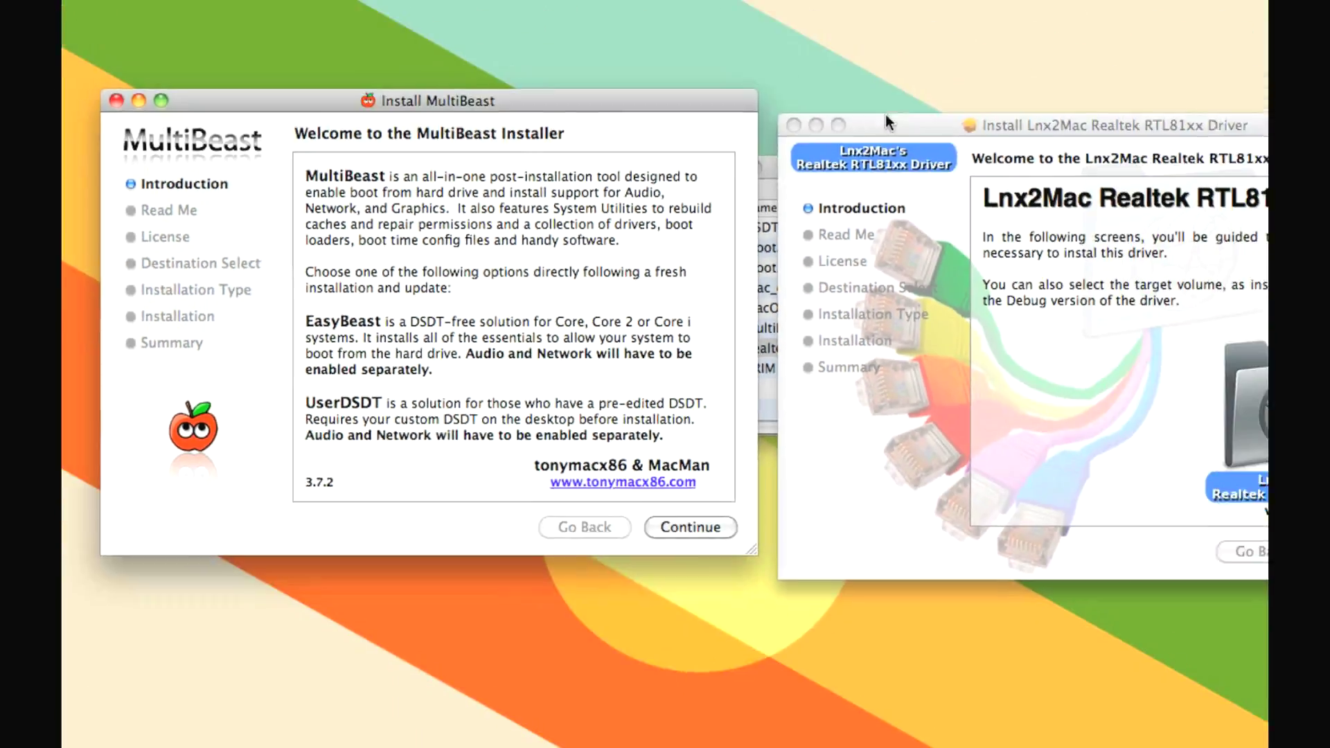
left_click_drag(885, 116, 784, 117)
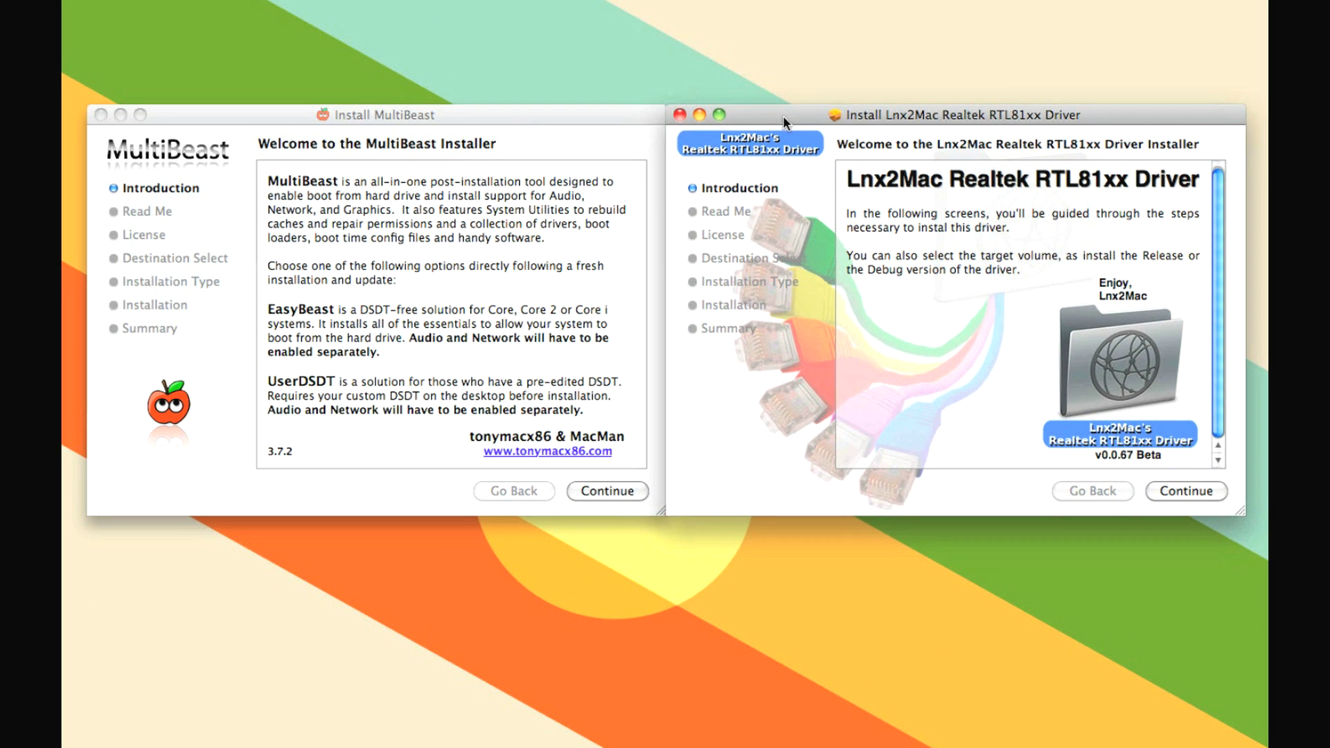
Move MultiBeast past the introduction, agree to the license, and continue with Paloma as destination
left_click(441, 407)
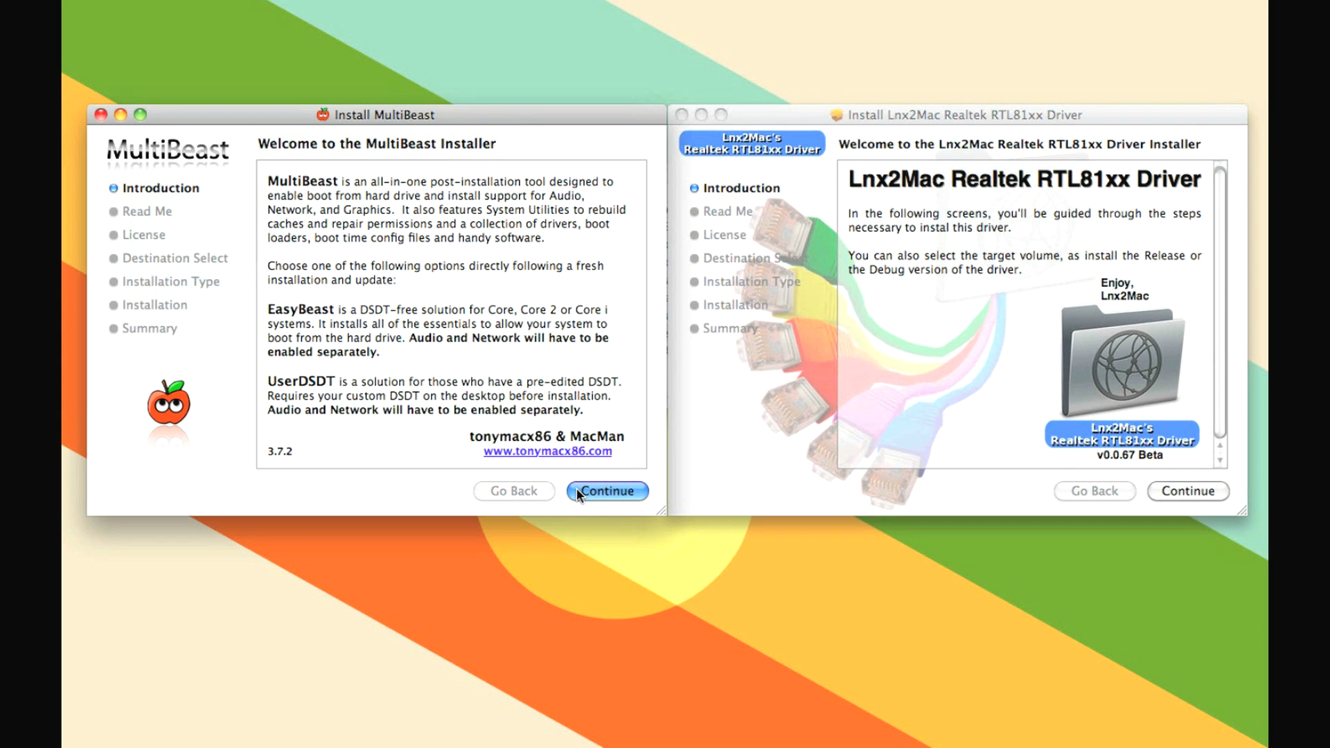
left_click(578, 491)
left_click(577, 492)
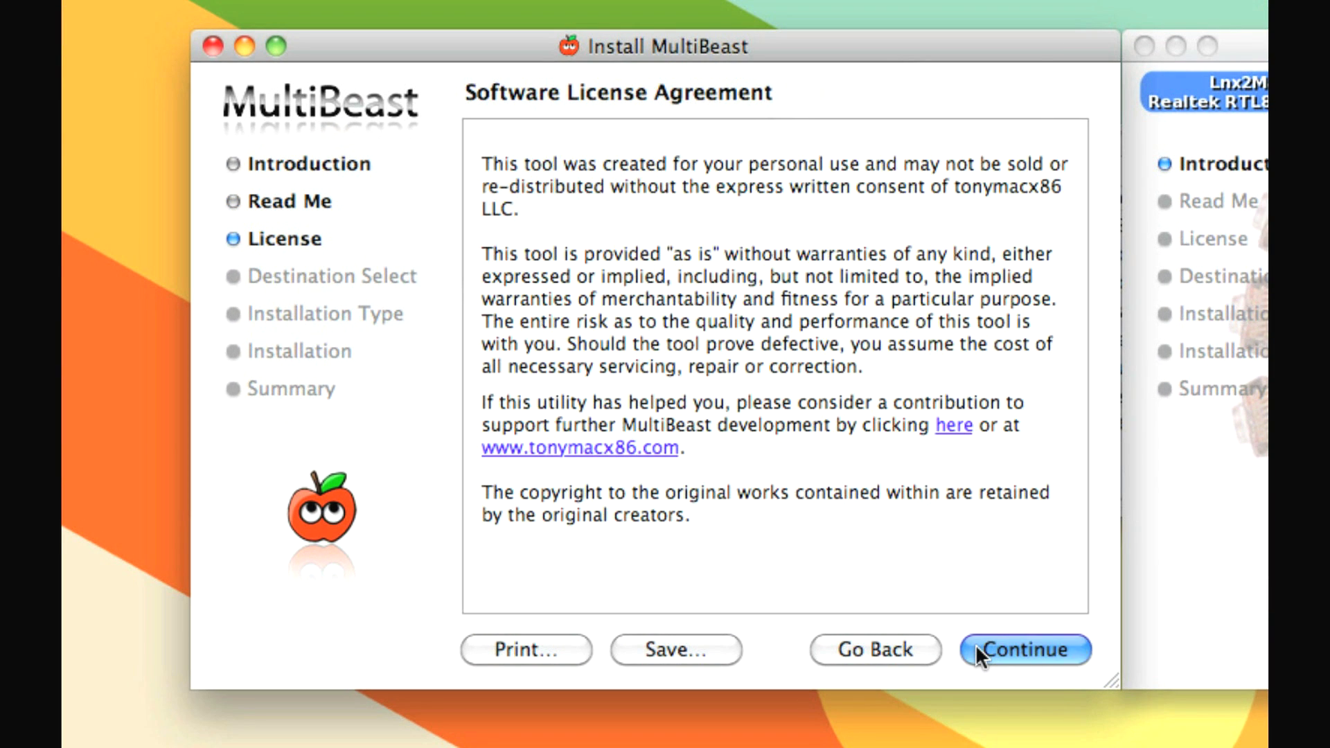
left_click(976, 647)
left_click(915, 289)
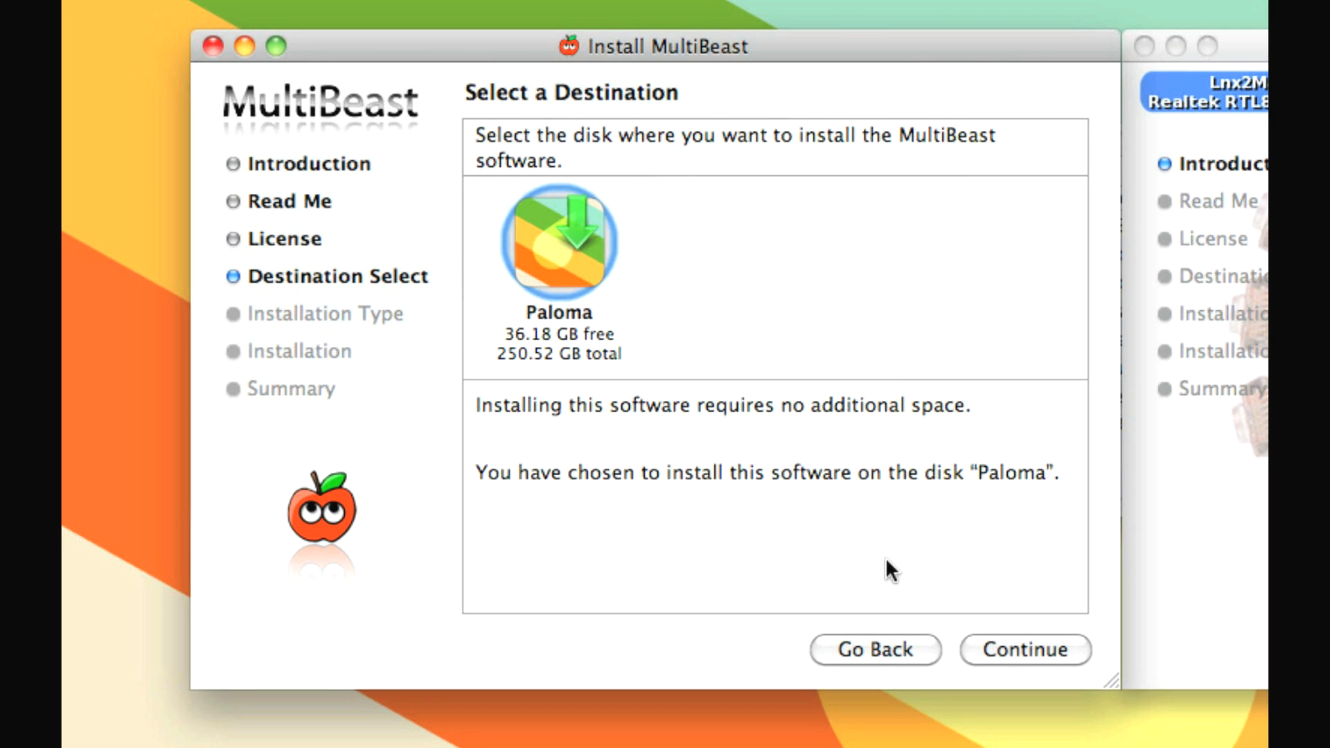
left_click(1024, 650)
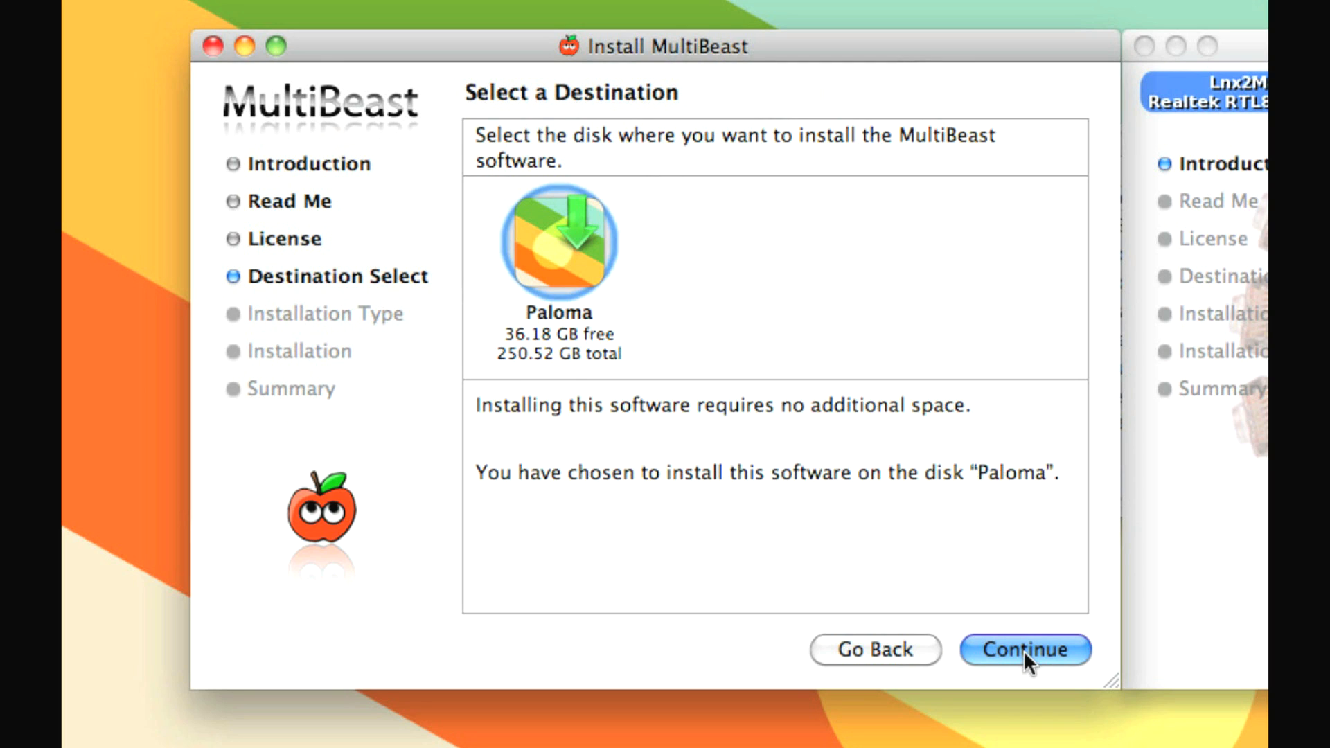
left_click(1024, 650)
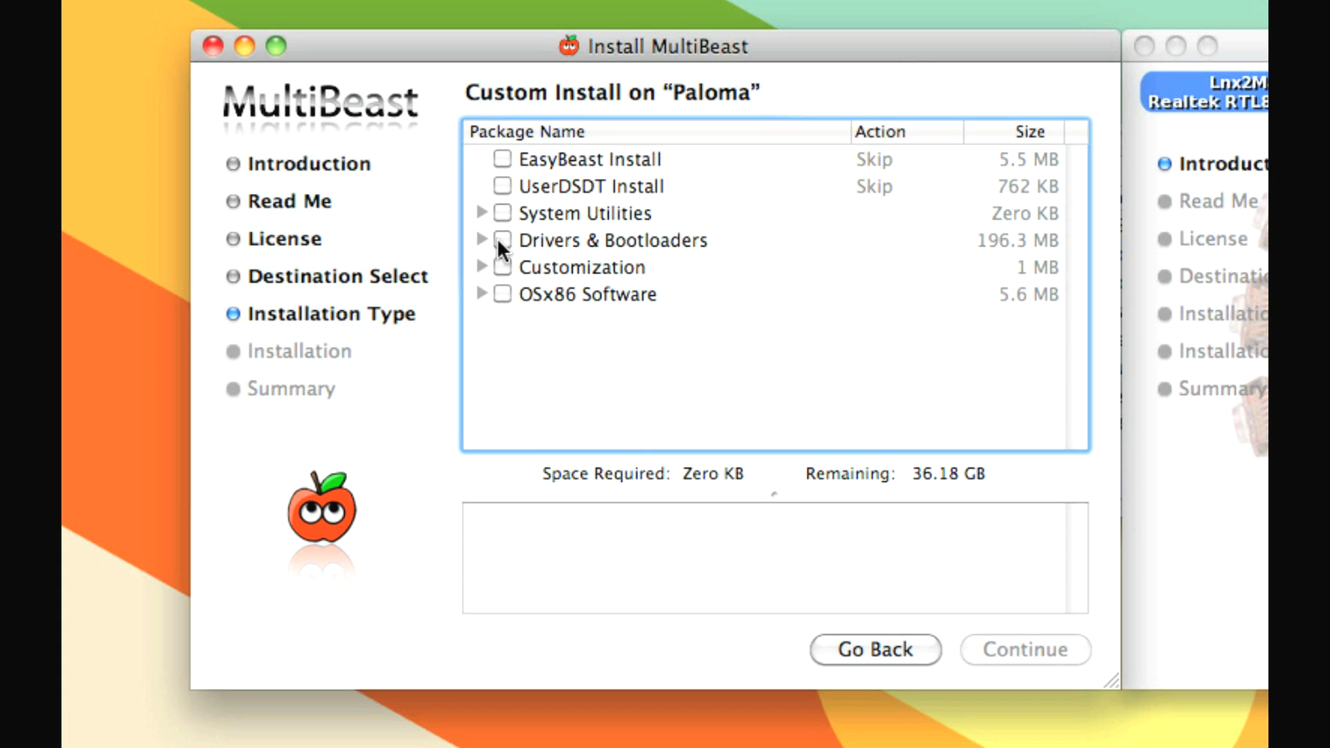
Tick UserDSDT Install and expand the DSDTs for Gigabyte GA-H55N-USB3 folder in Hack Mini Files
left_click(498, 182)
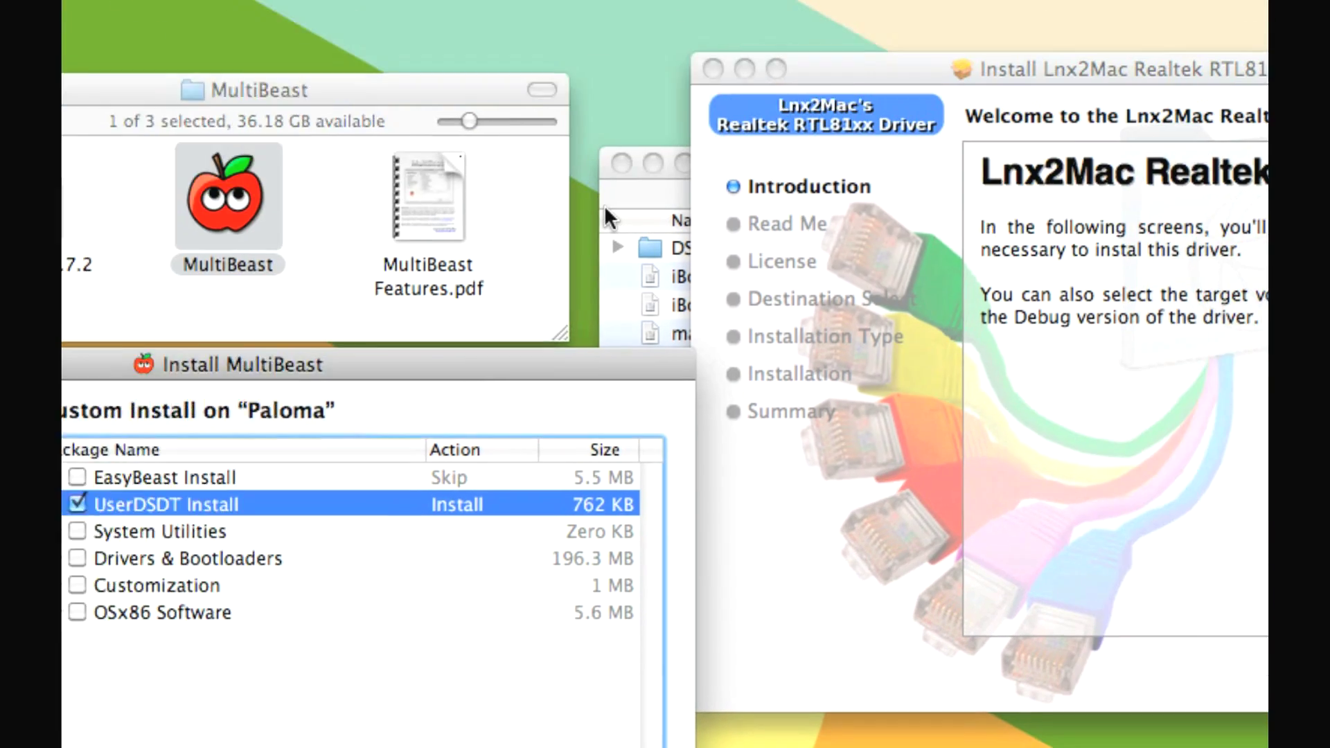
left_click(243, 212)
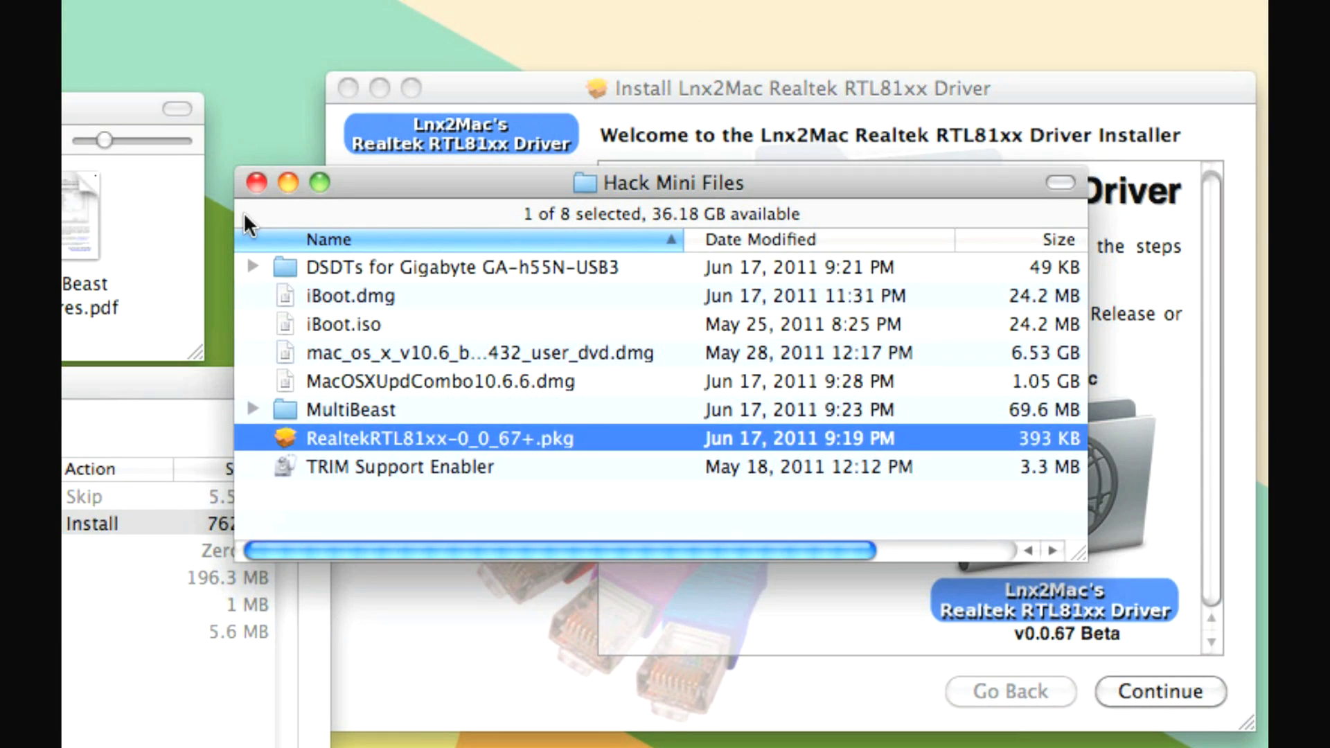
left_click(259, 266)
left_click(253, 267)
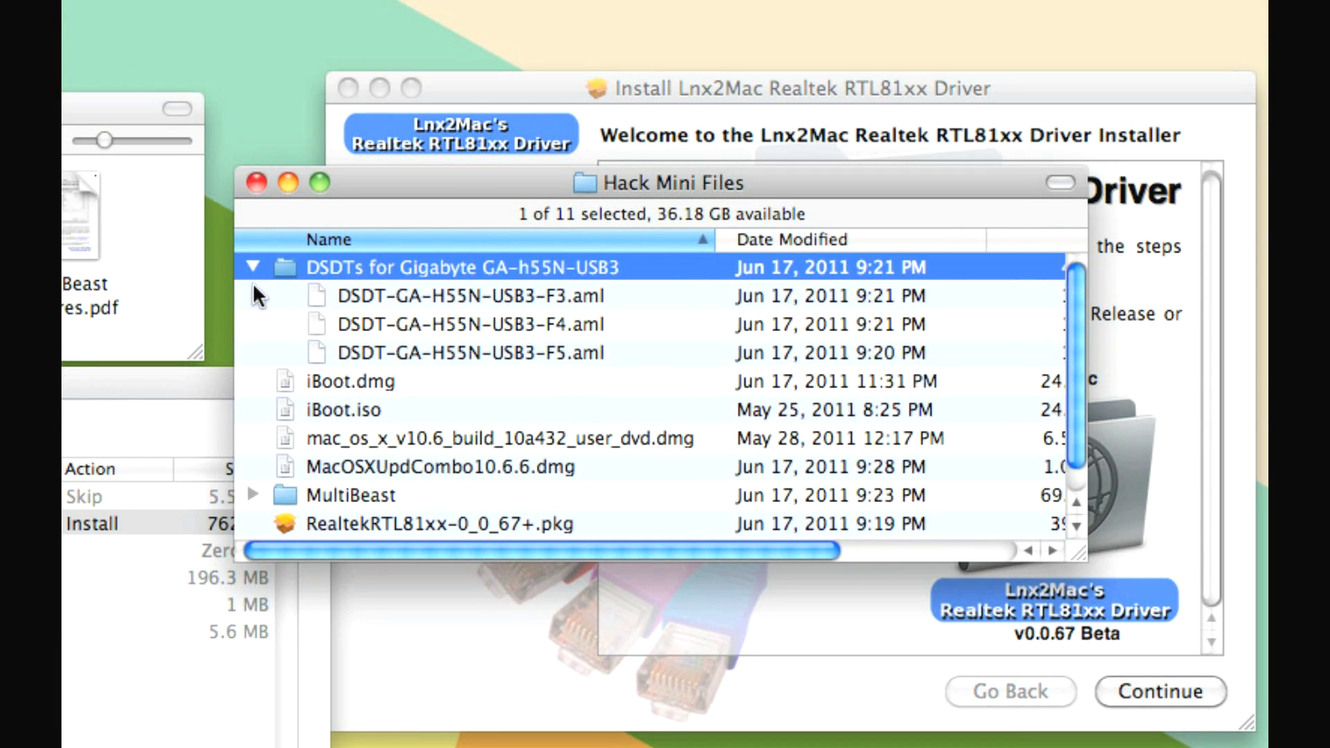
Copy DSDT-GA-H55N-USB3-F5.aml to the desktop and bring MultiBeast back into view
left_click(634, 355)
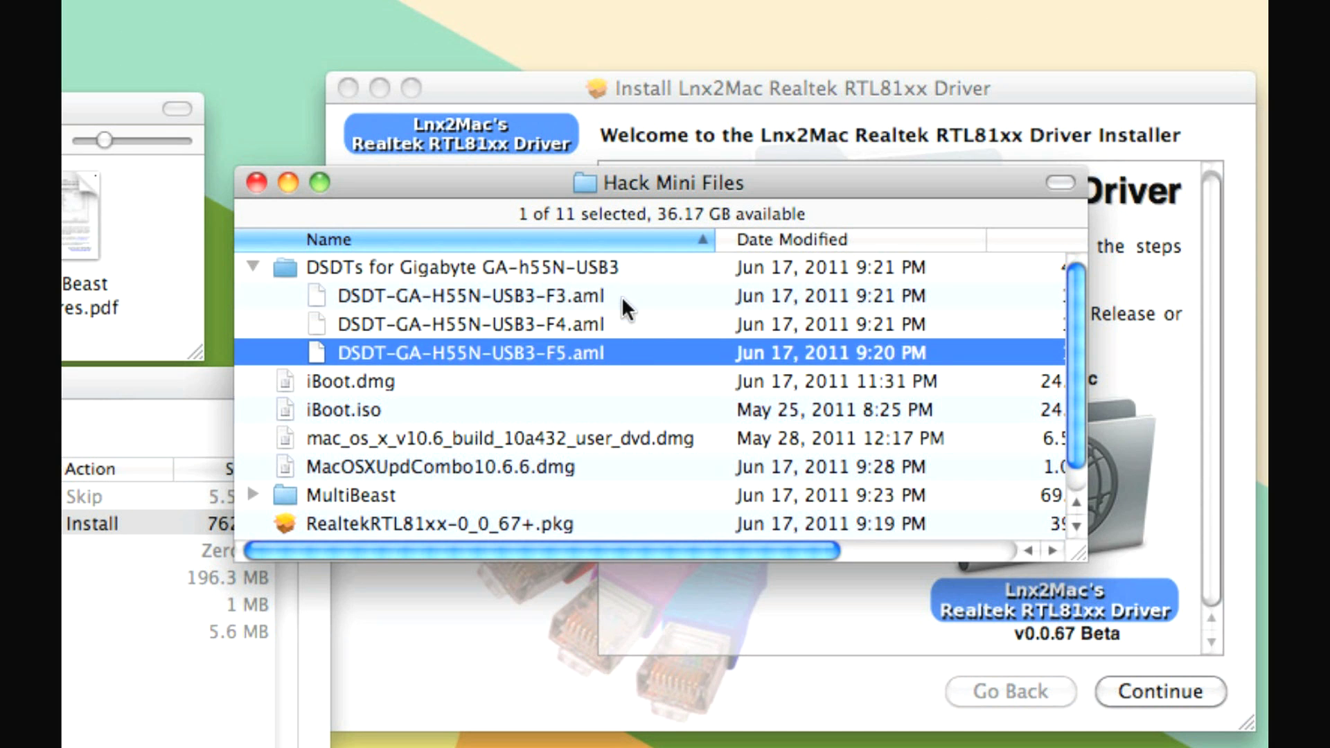
left_click(621, 297)
left_click(621, 324)
left_click(621, 343)
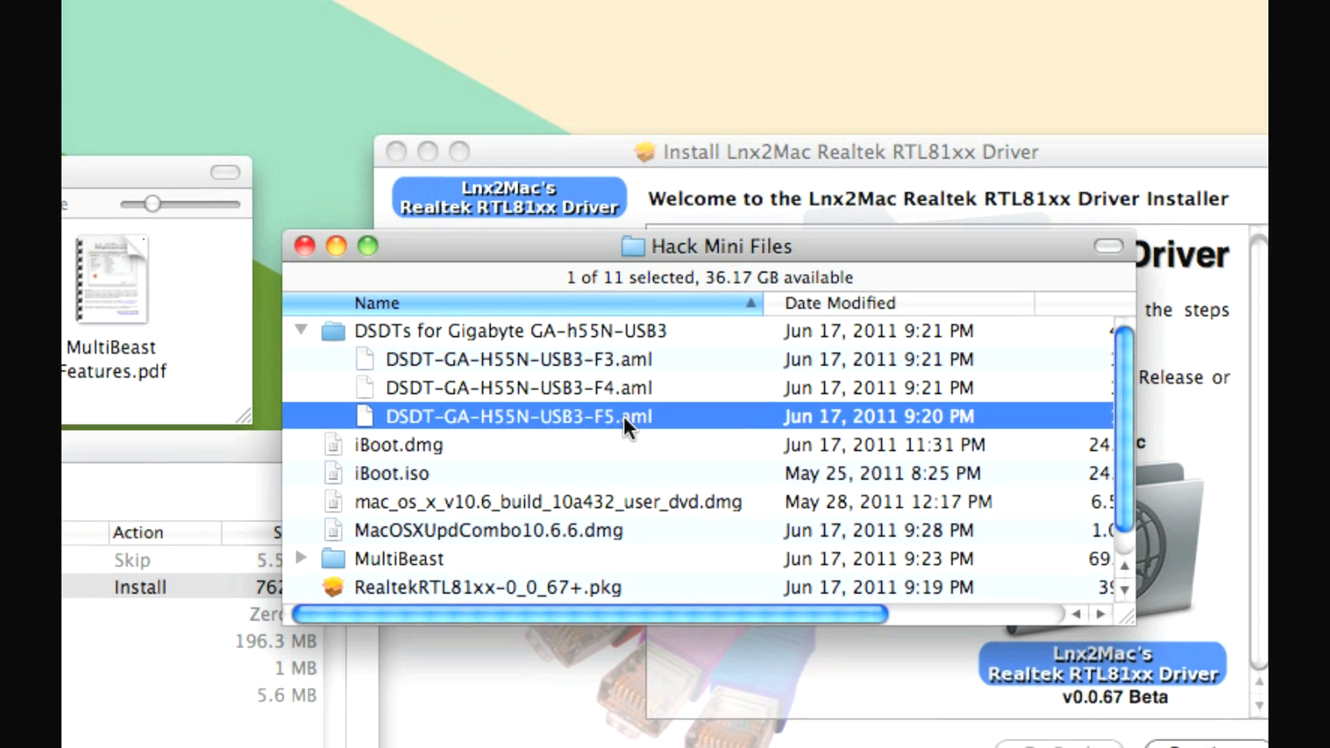
left_click_drag(575, 352, 425, 11)
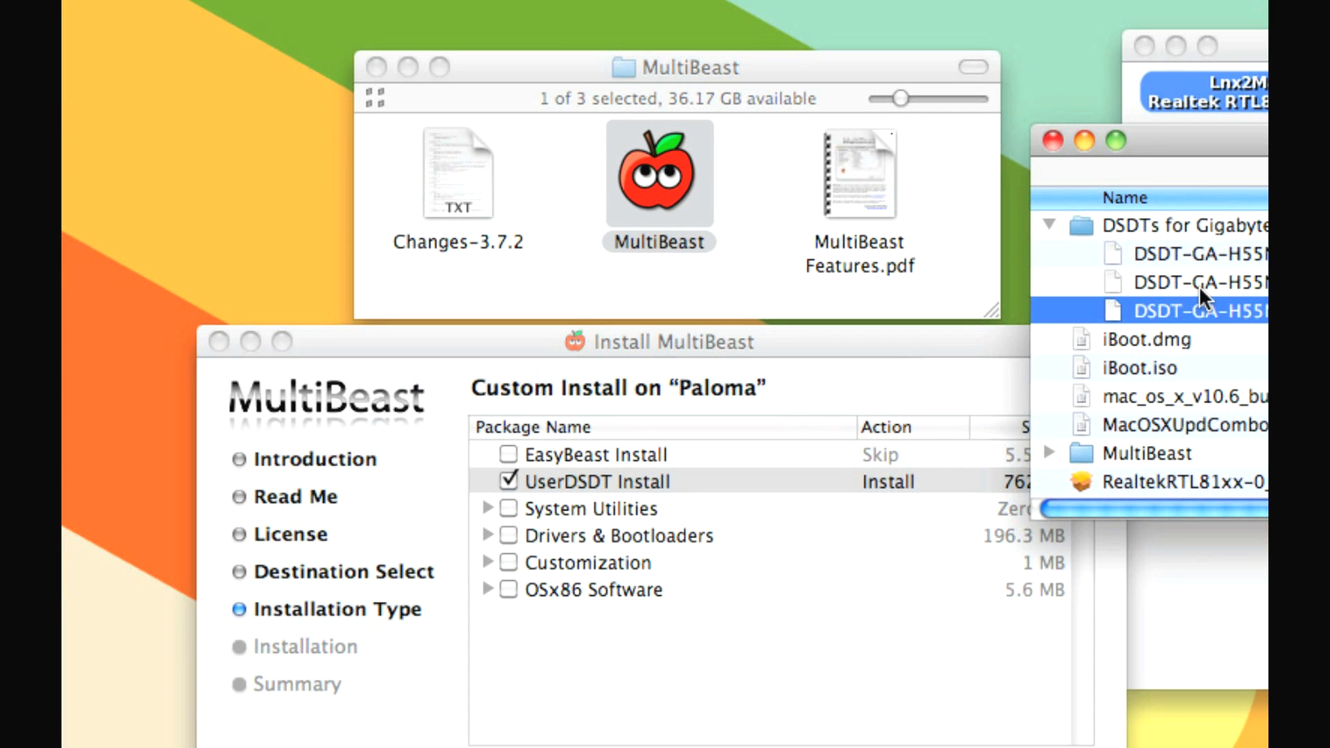
left_click_drag(865, 339, 858, 46)
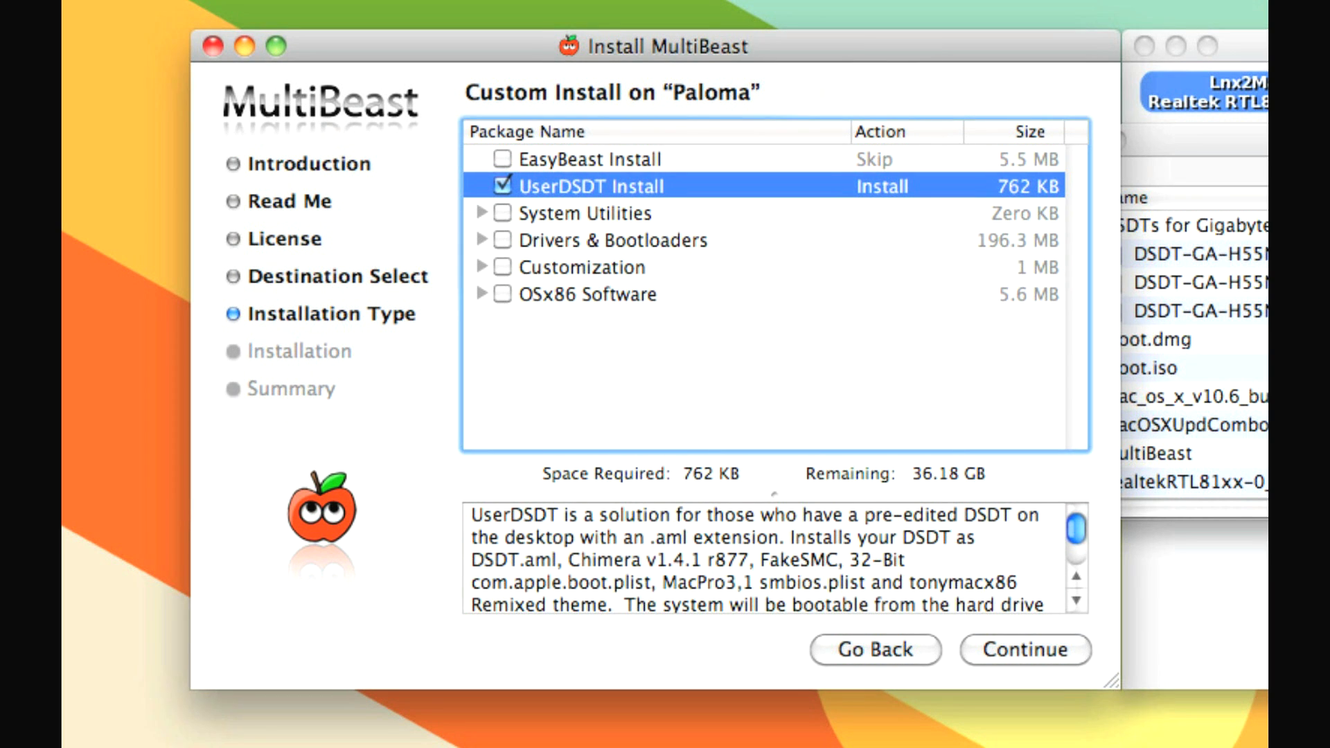
Tick System Utilities (Rebuild Caches, Repair Permissions), collapse it, and expand Drivers & Bootloaders
left_click(623, 350)
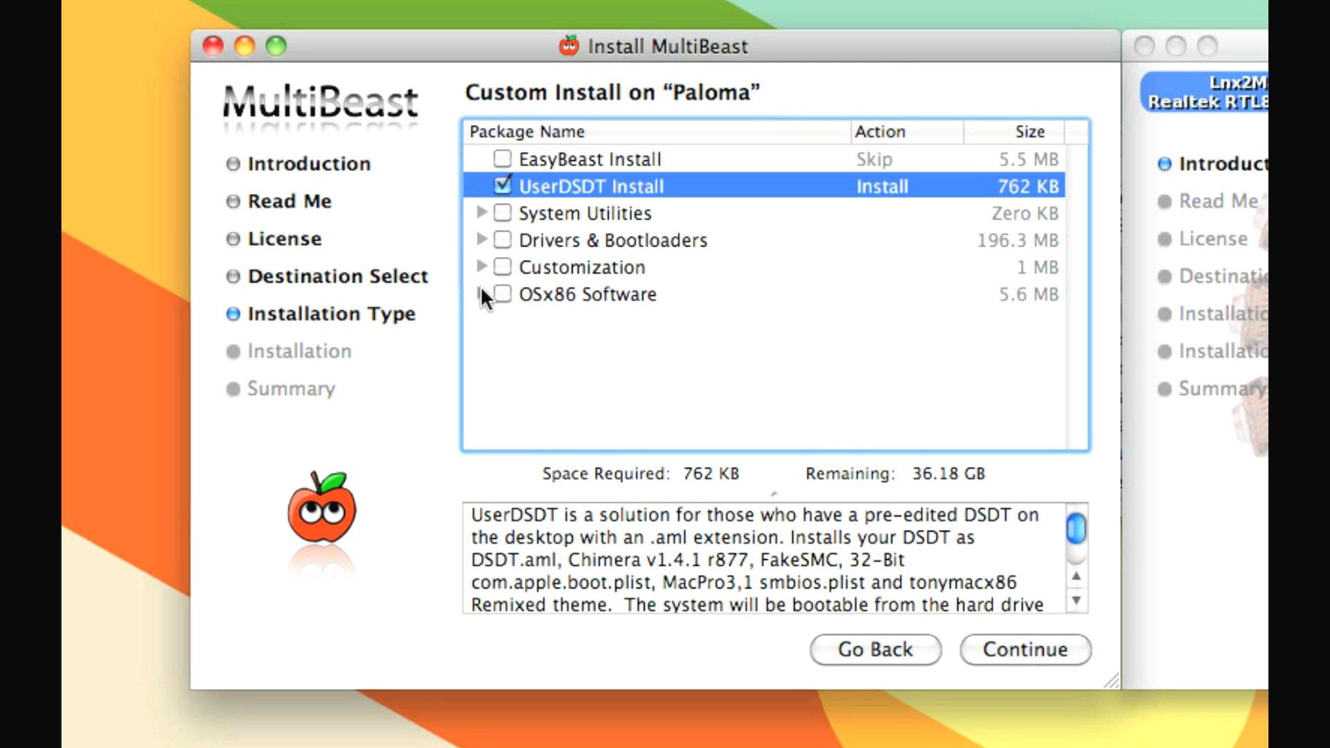
left_click(481, 213)
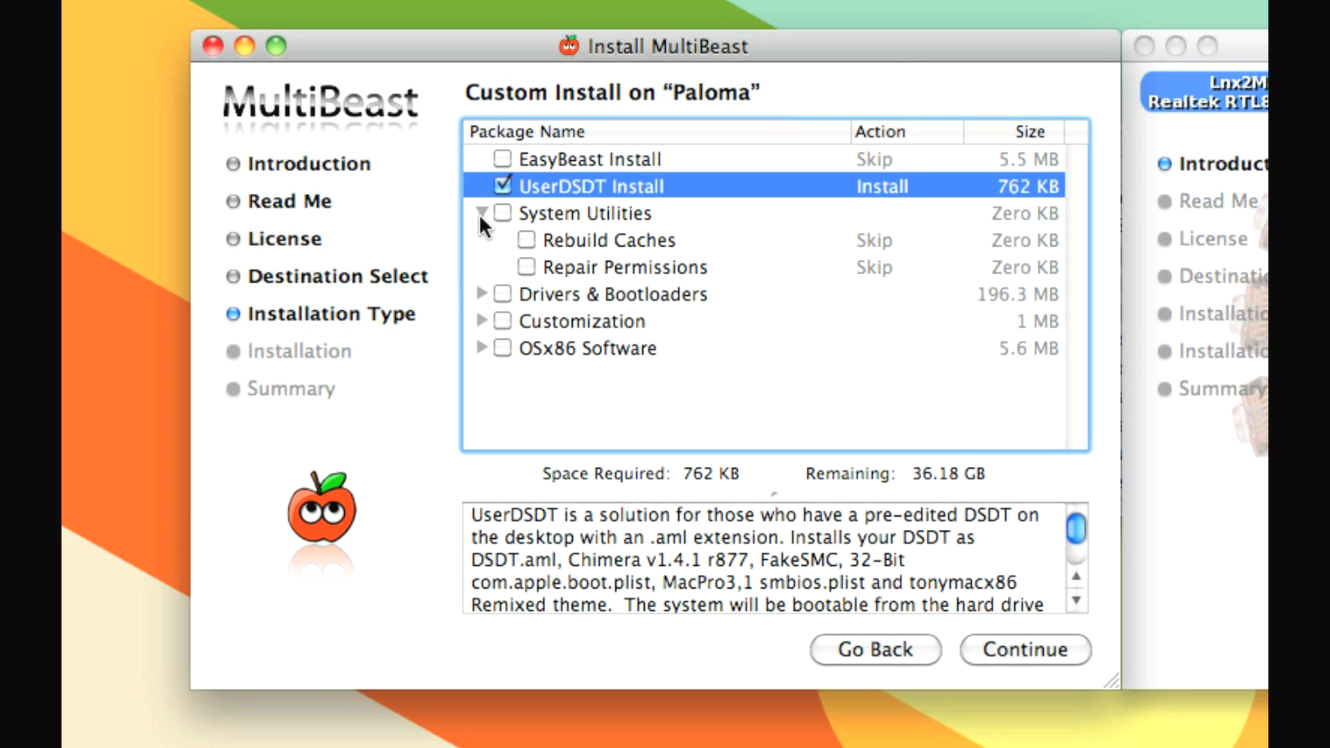
left_click(496, 214)
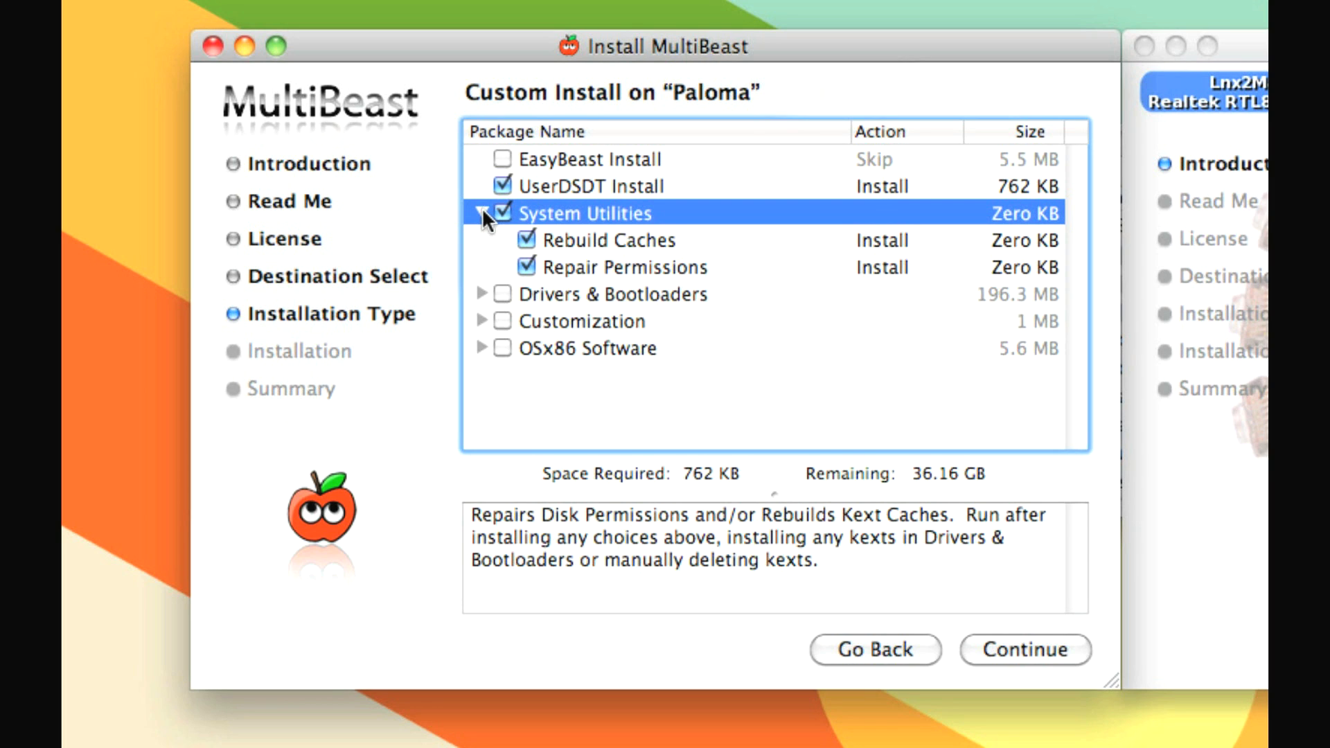
left_click(483, 213)
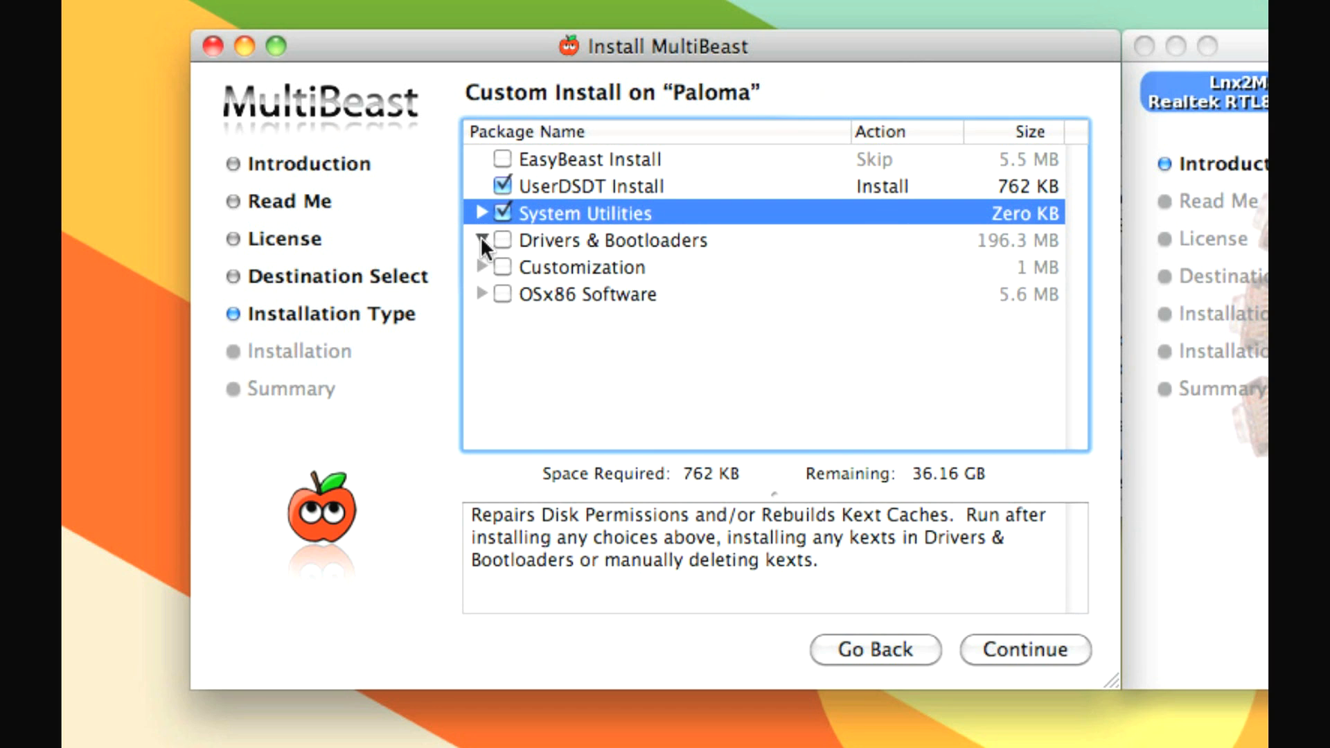
left_click(482, 240)
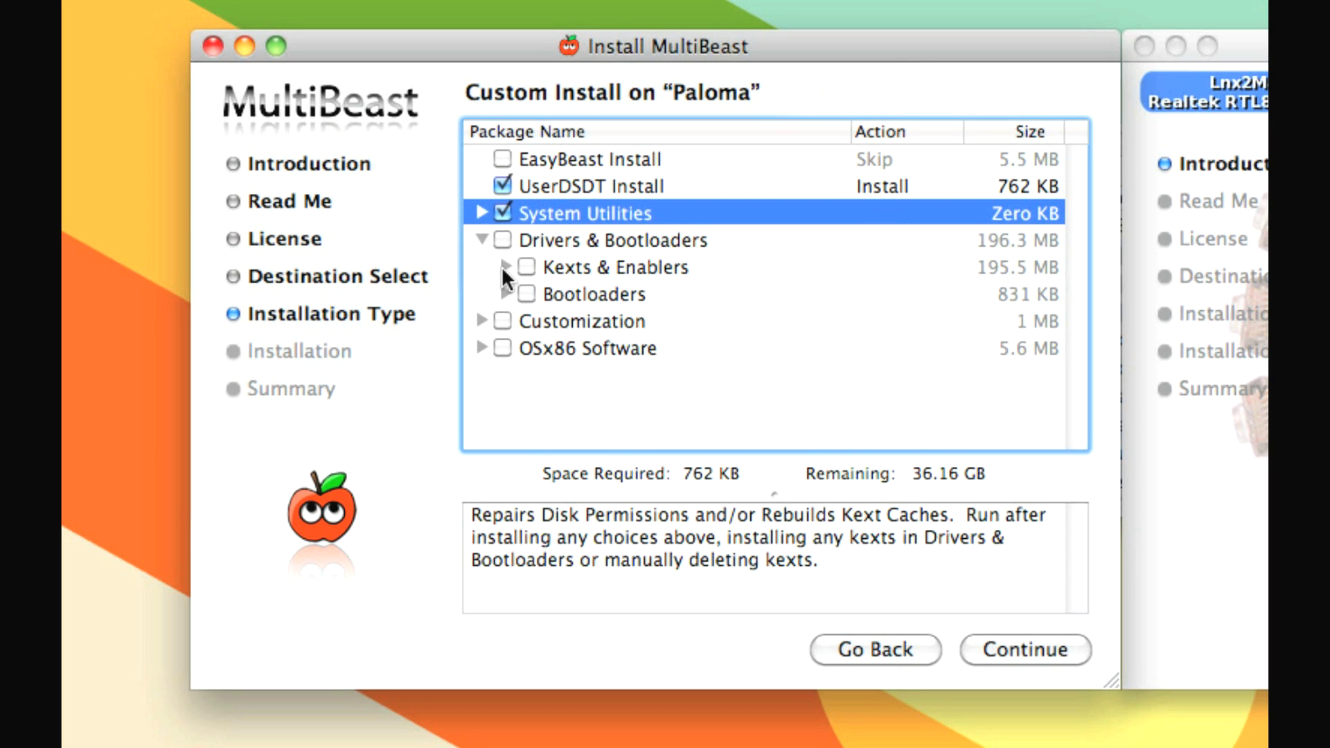
Tick ALC8xxHDA and AppleHDA Rollback under Kexts & Enablers > Audio > Realtek ALC8xx, requiring 8.2 MB
left_click(505, 294)
left_click(505, 267)
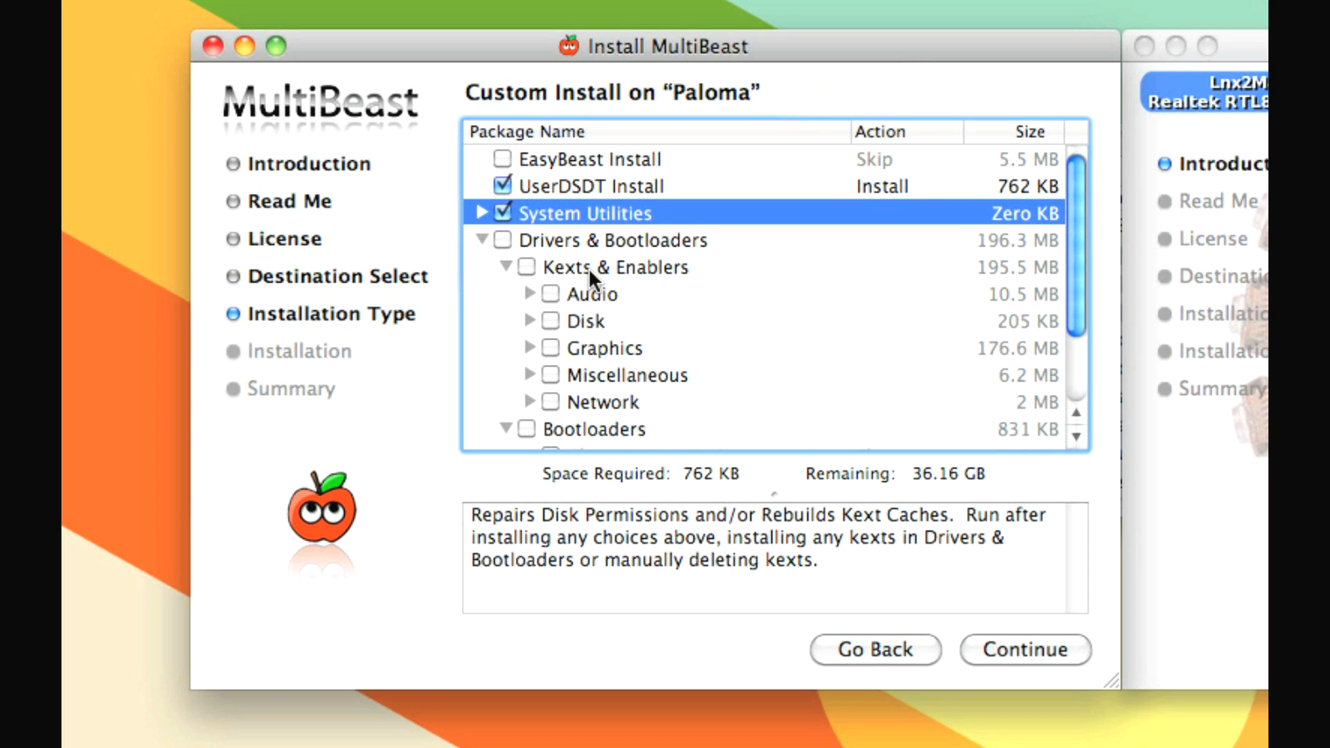
left_click(529, 294)
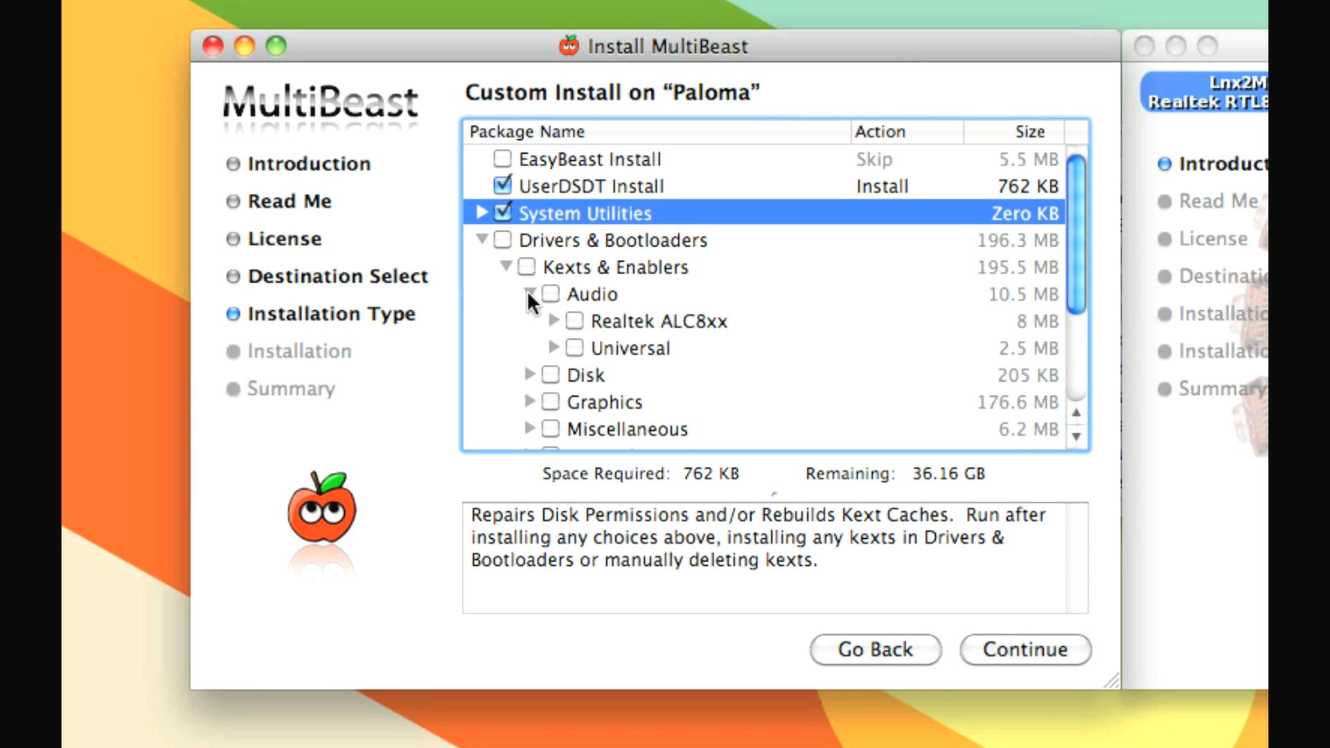
left_click(553, 322)
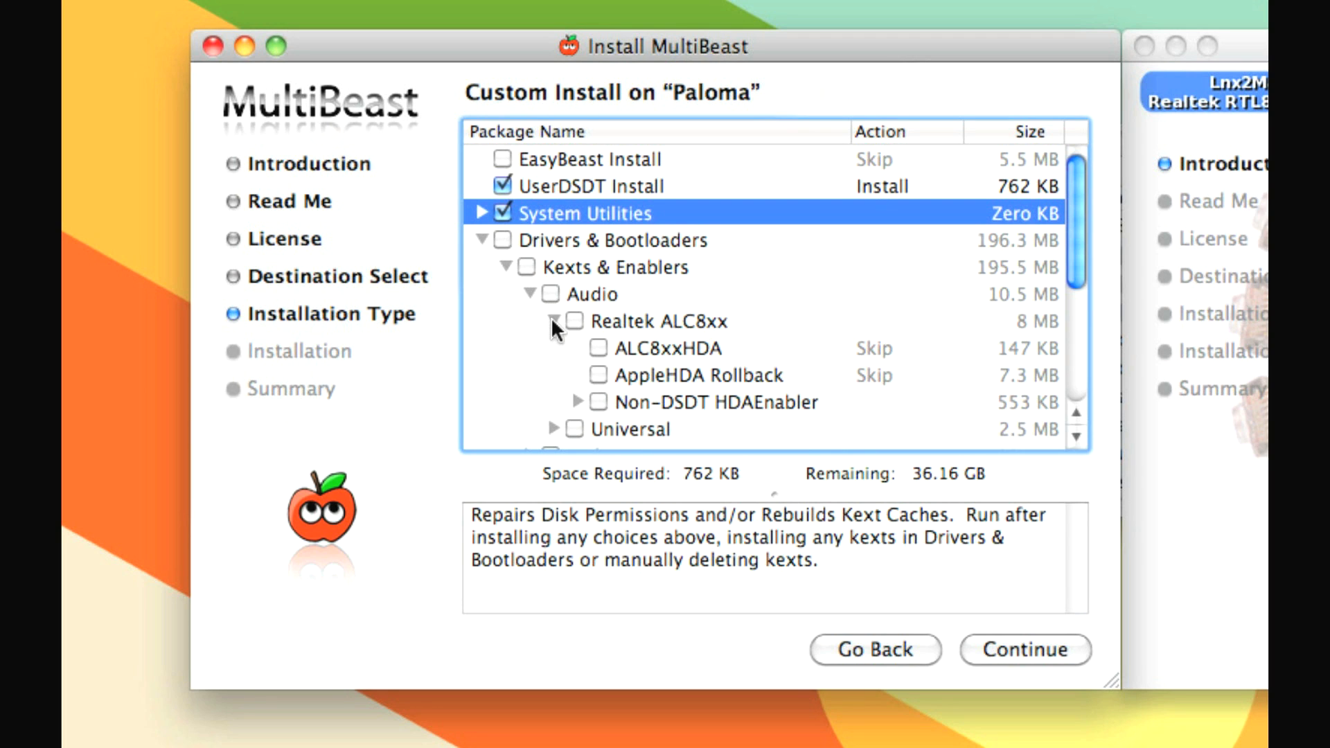
left_click(598, 349)
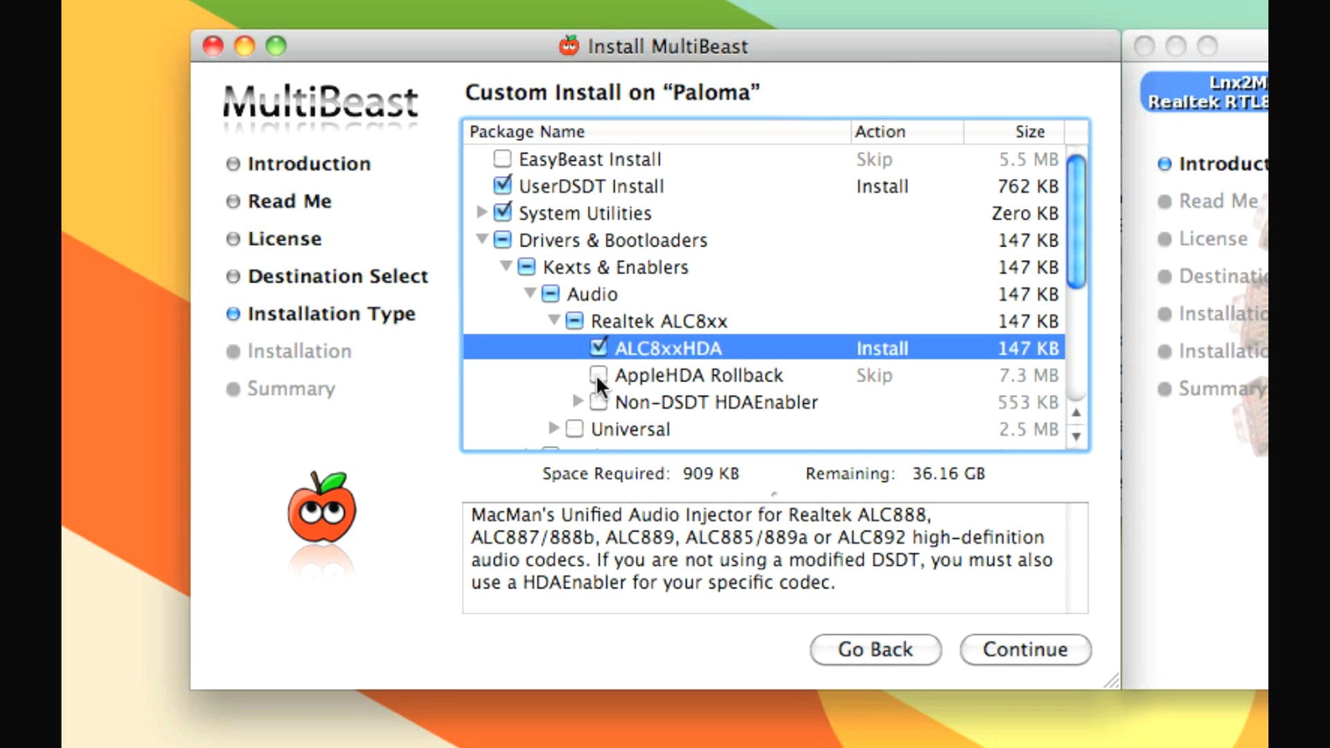
left_click(597, 374)
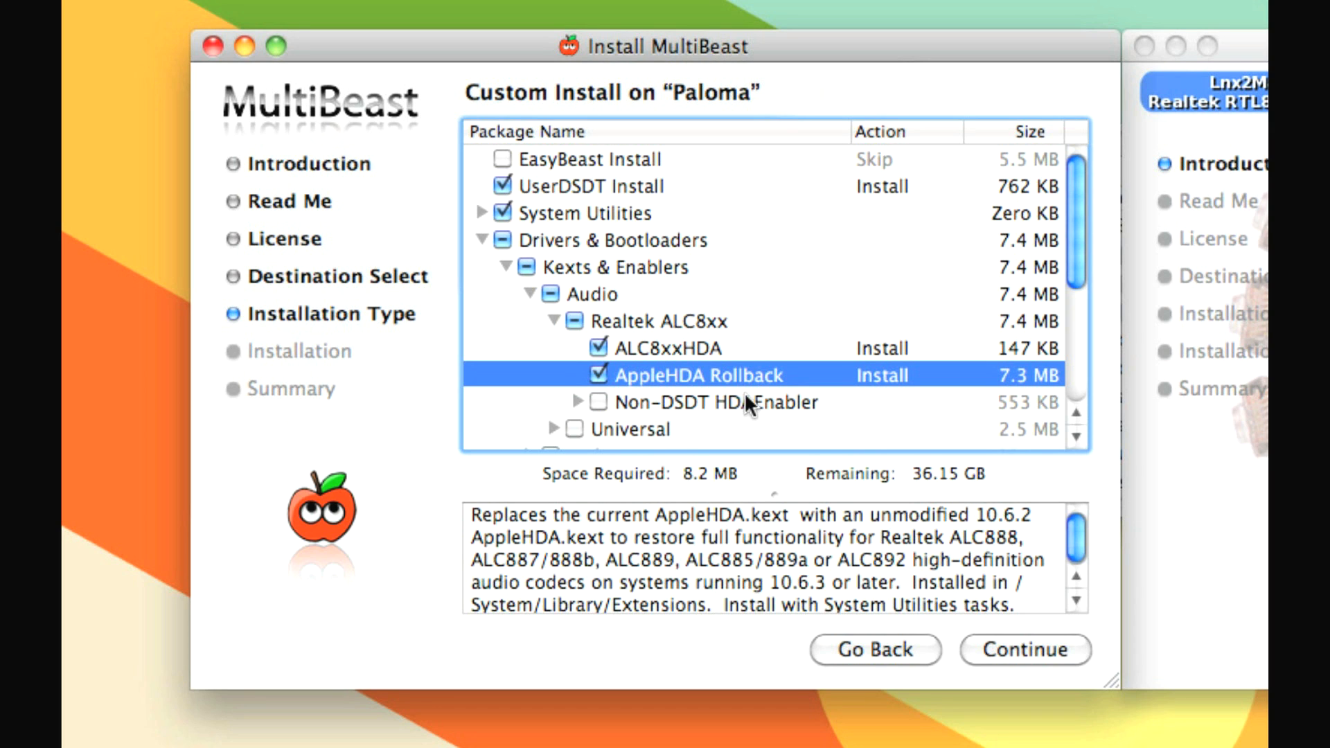
scroll(713, 395, "down", 2)
scroll(714, 398, "down", 1)
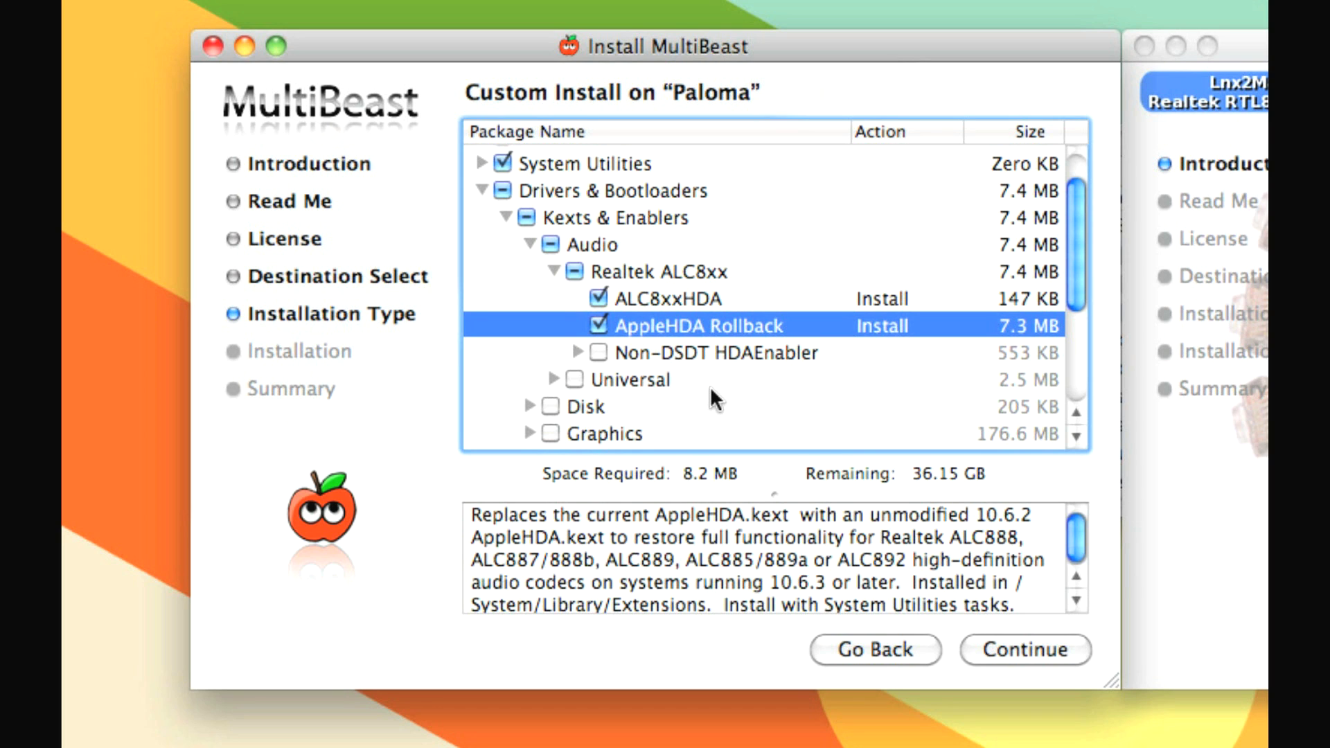
scroll(694, 351, "down", 3)
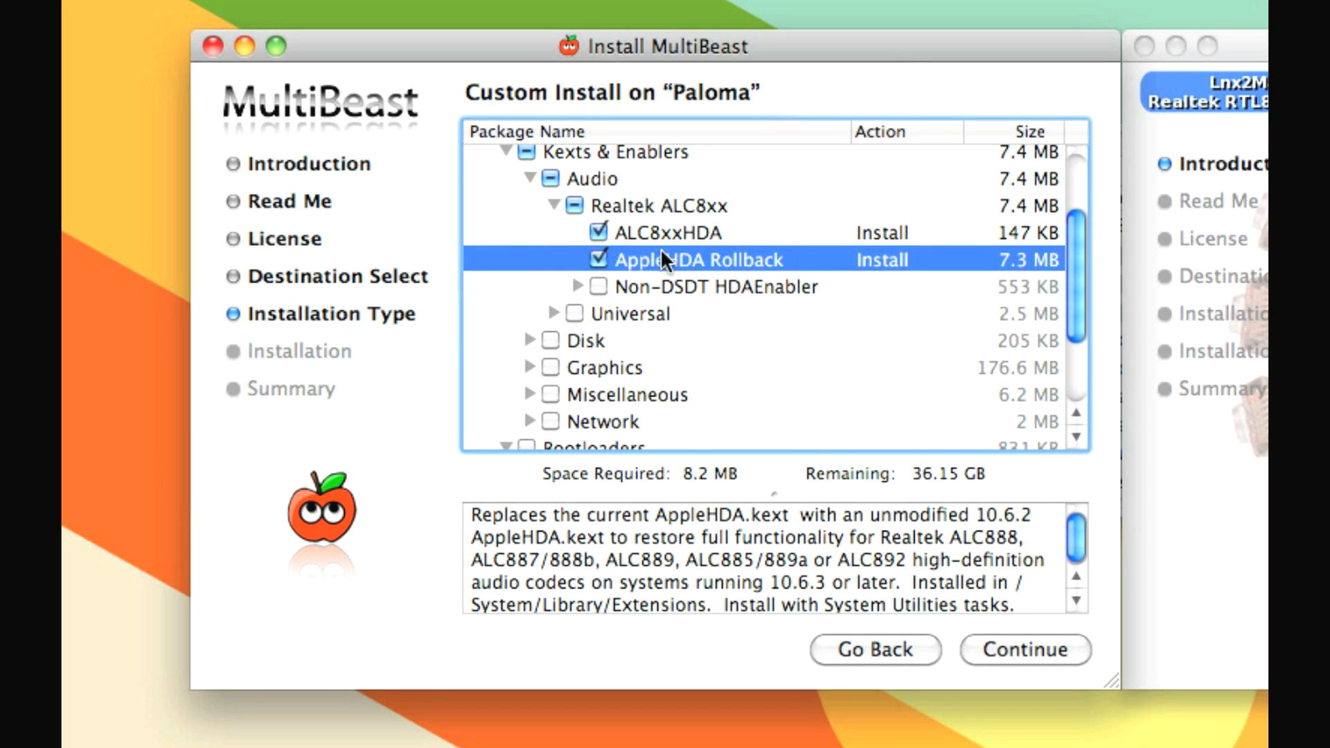
left_click(638, 236)
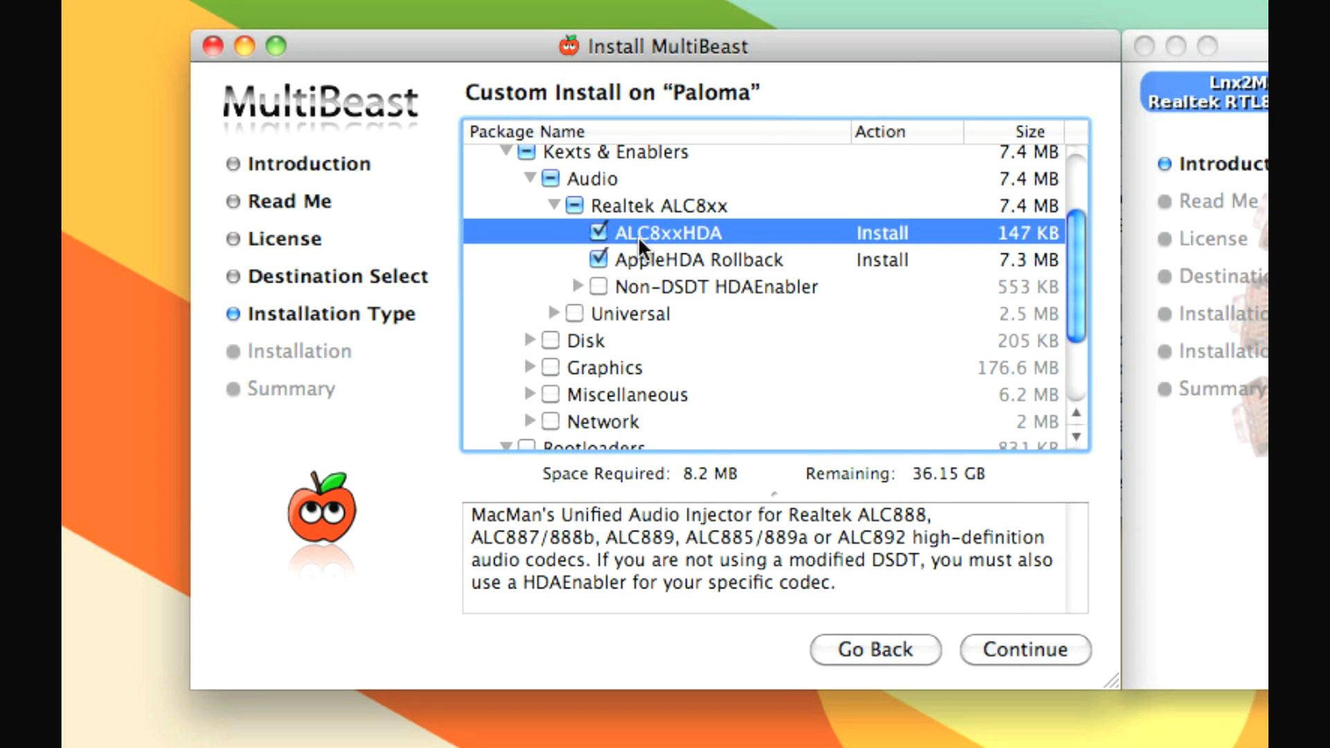
left_click(733, 263)
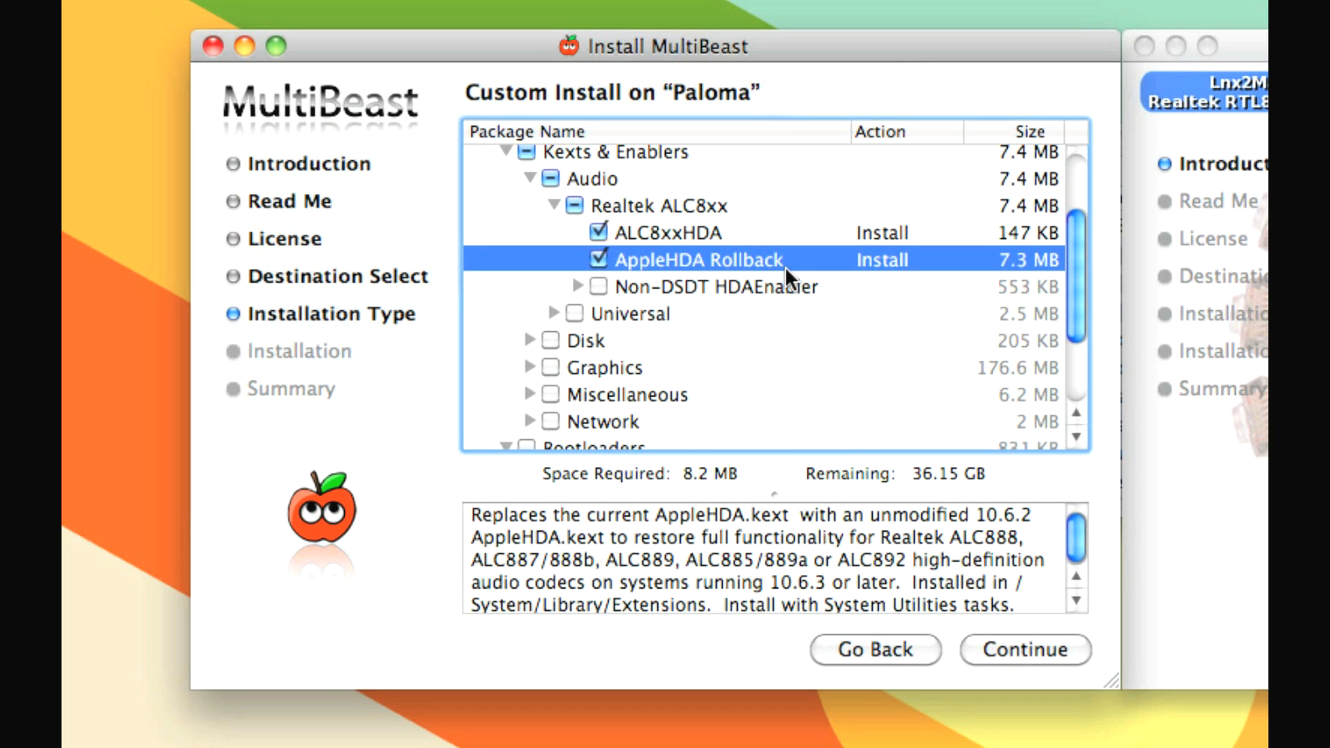
scroll(718, 357, "down", 2)
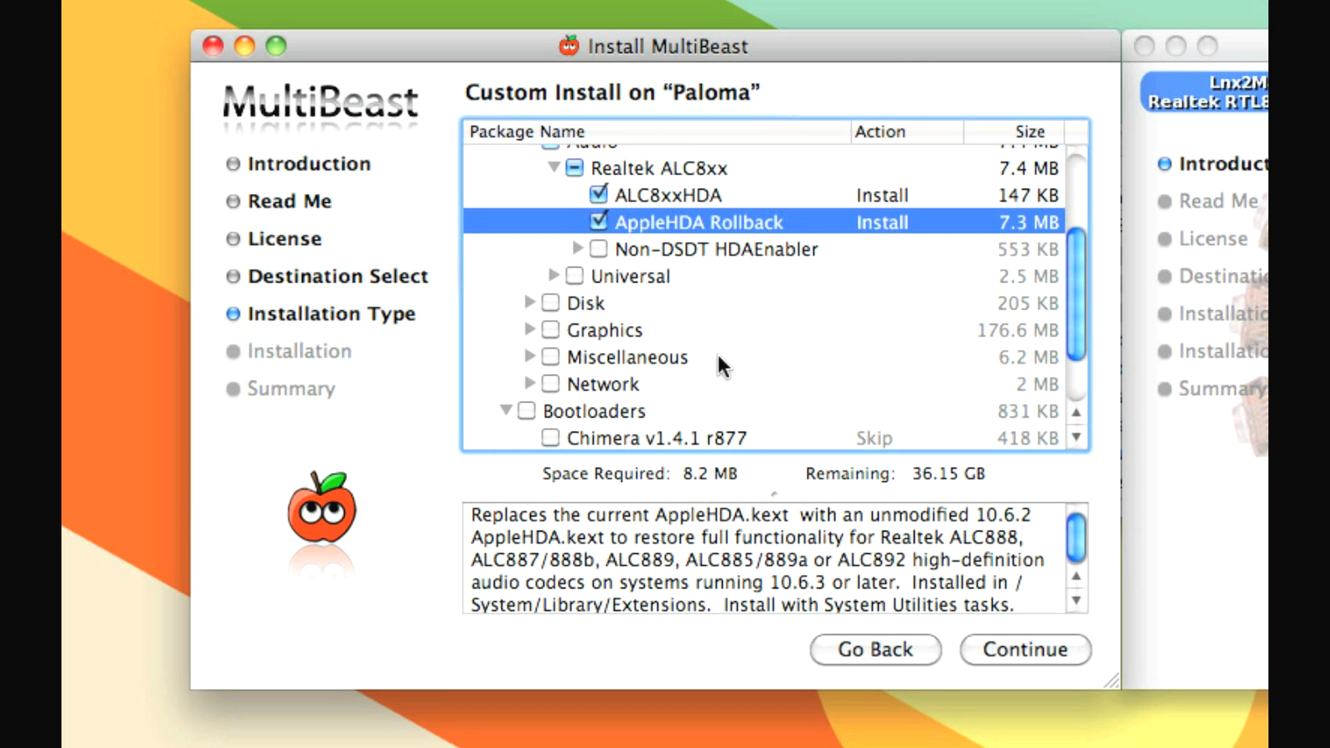
scroll(718, 361, "down", 3)
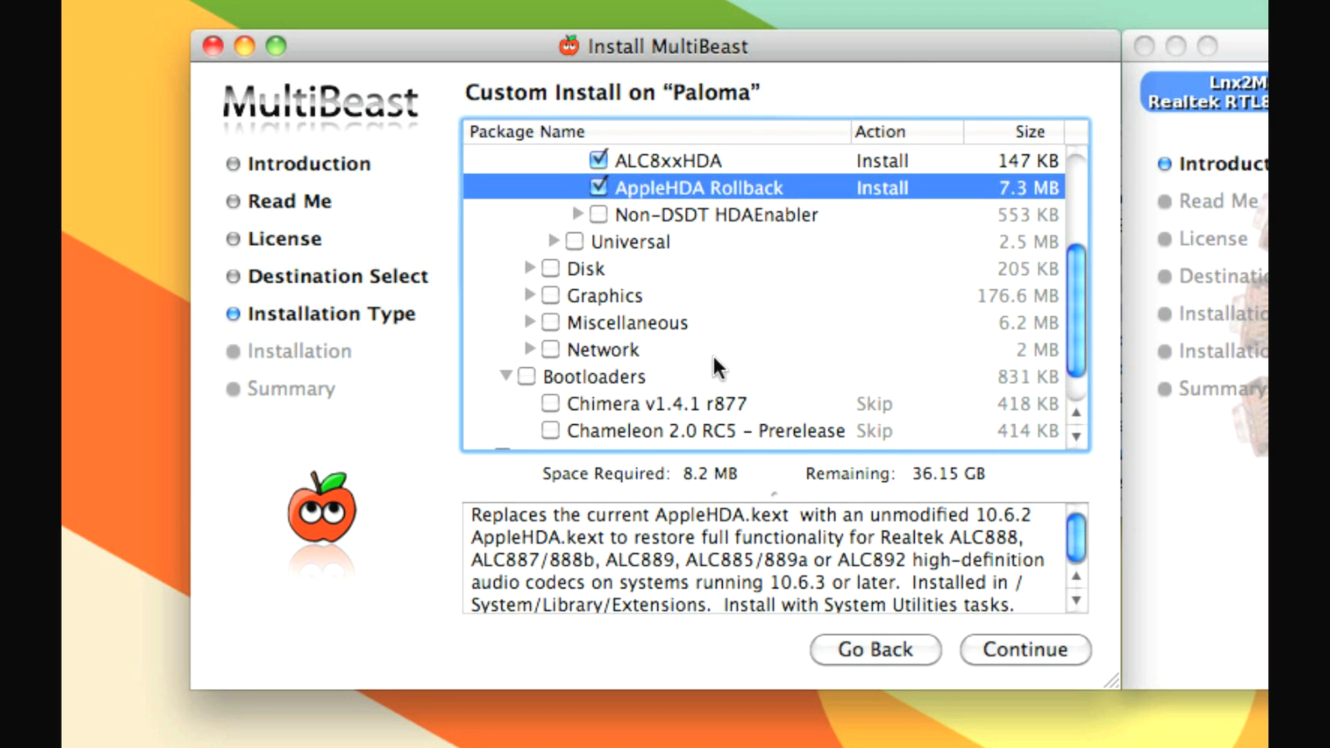
Mark the JMicron36x SATA disk kext under JMicron36x (AKA GSATA) for install
scroll(705, 367, "down", 1)
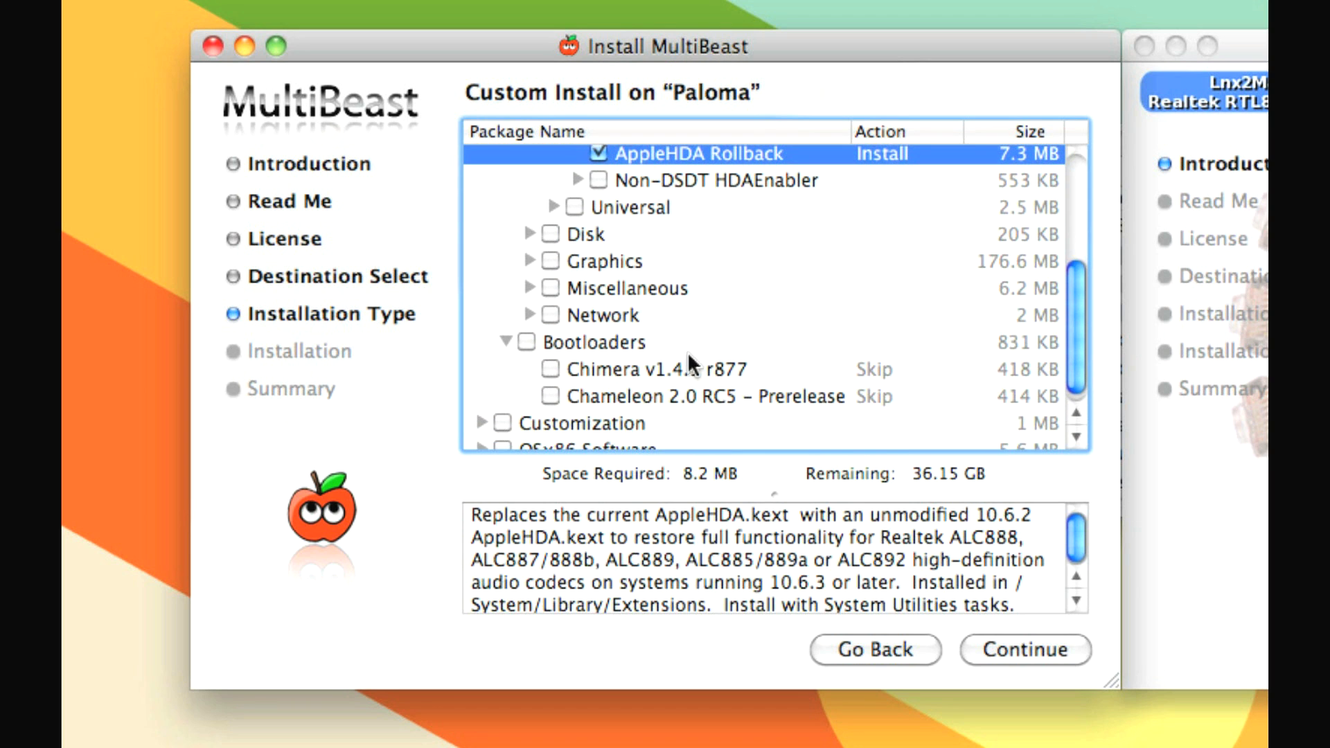
left_click(530, 232)
left_click(553, 288)
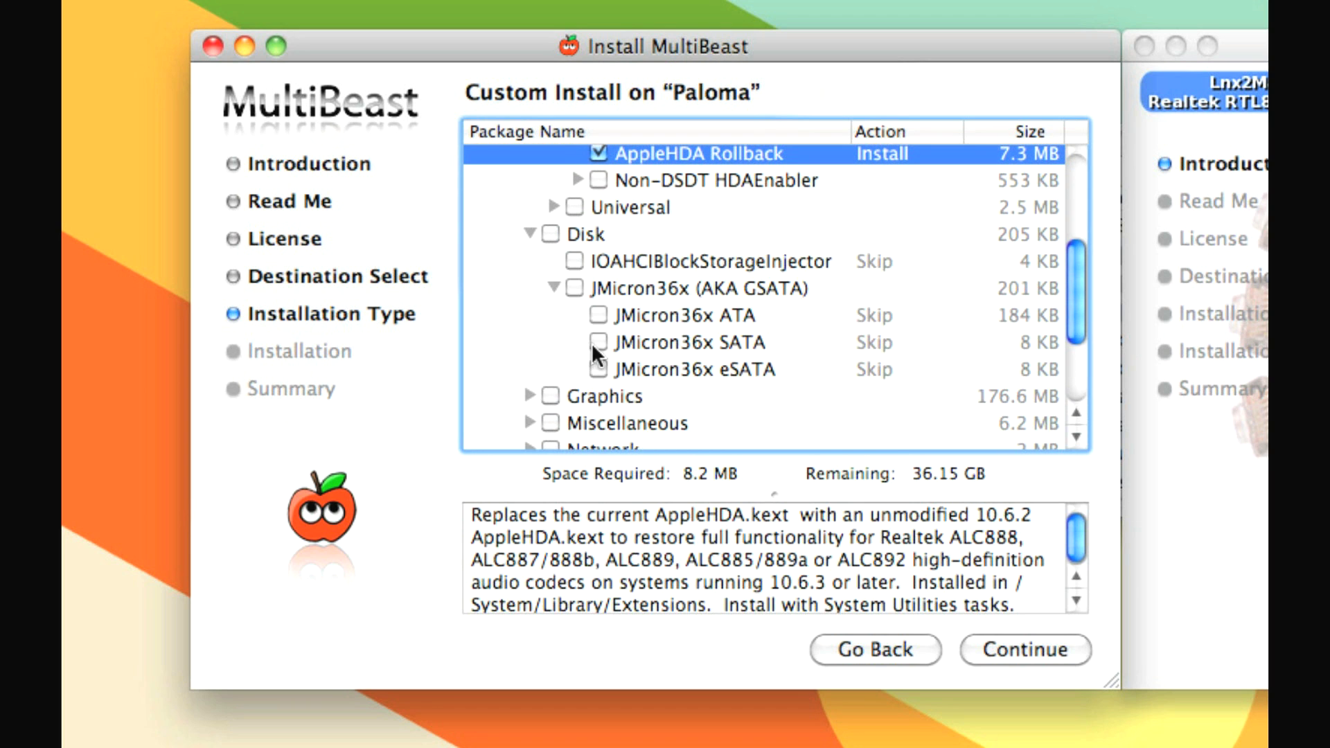
left_click(594, 341)
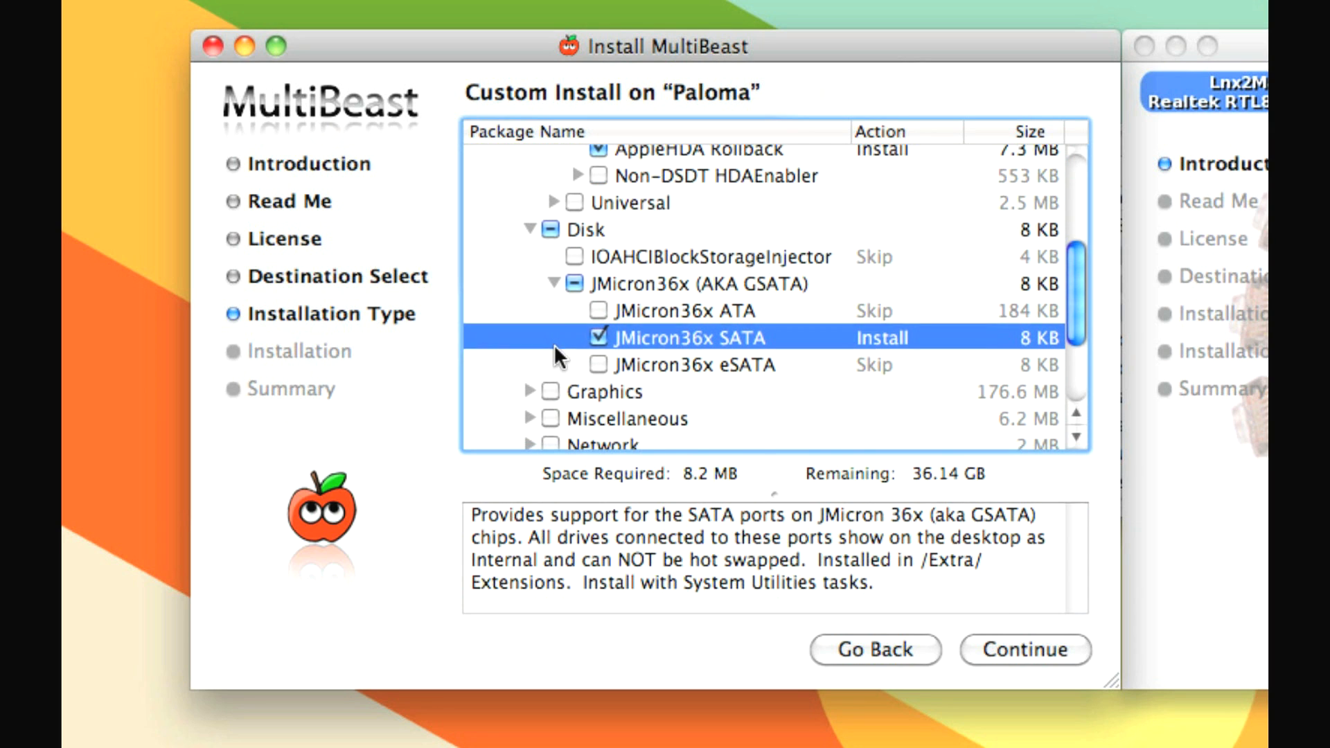
Scroll down and expand the Graphics package group
scroll(554, 343, "down", 3)
scroll(554, 353, "down", 3)
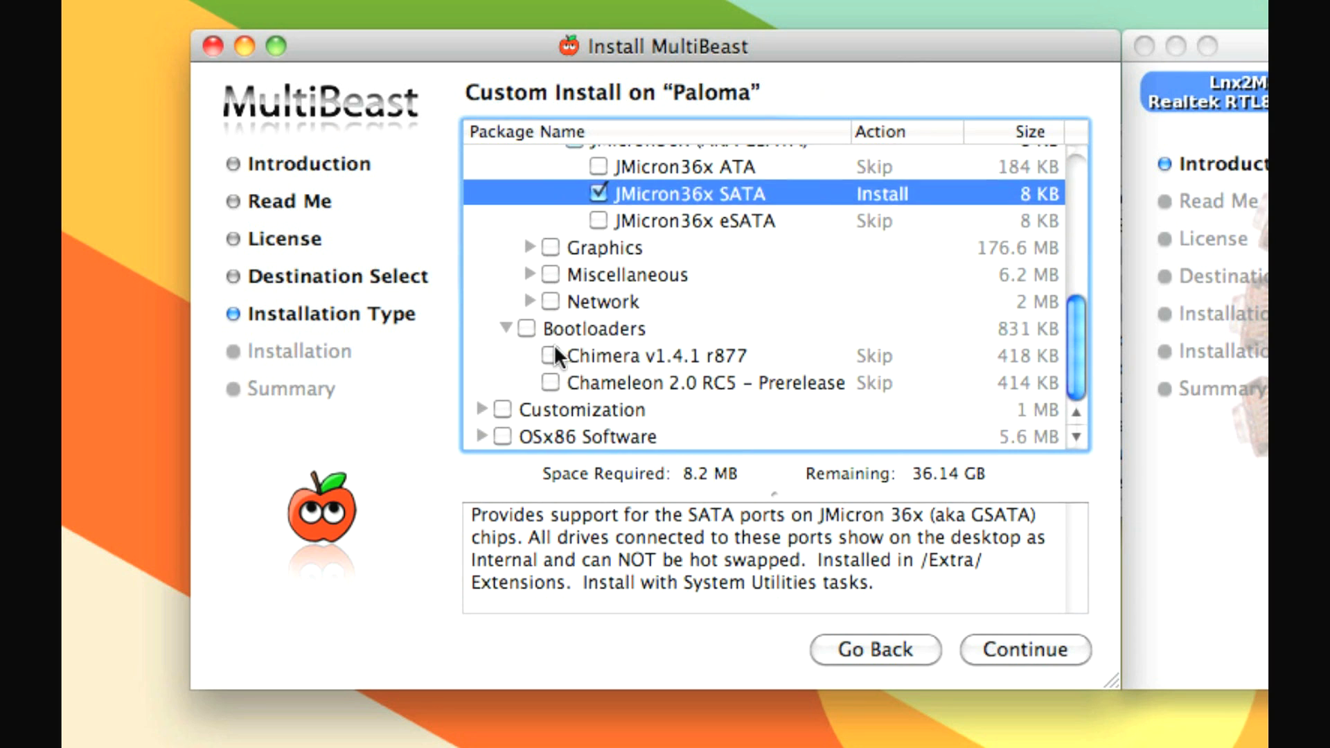
left_click(530, 247)
scroll(529, 249, "down", 2)
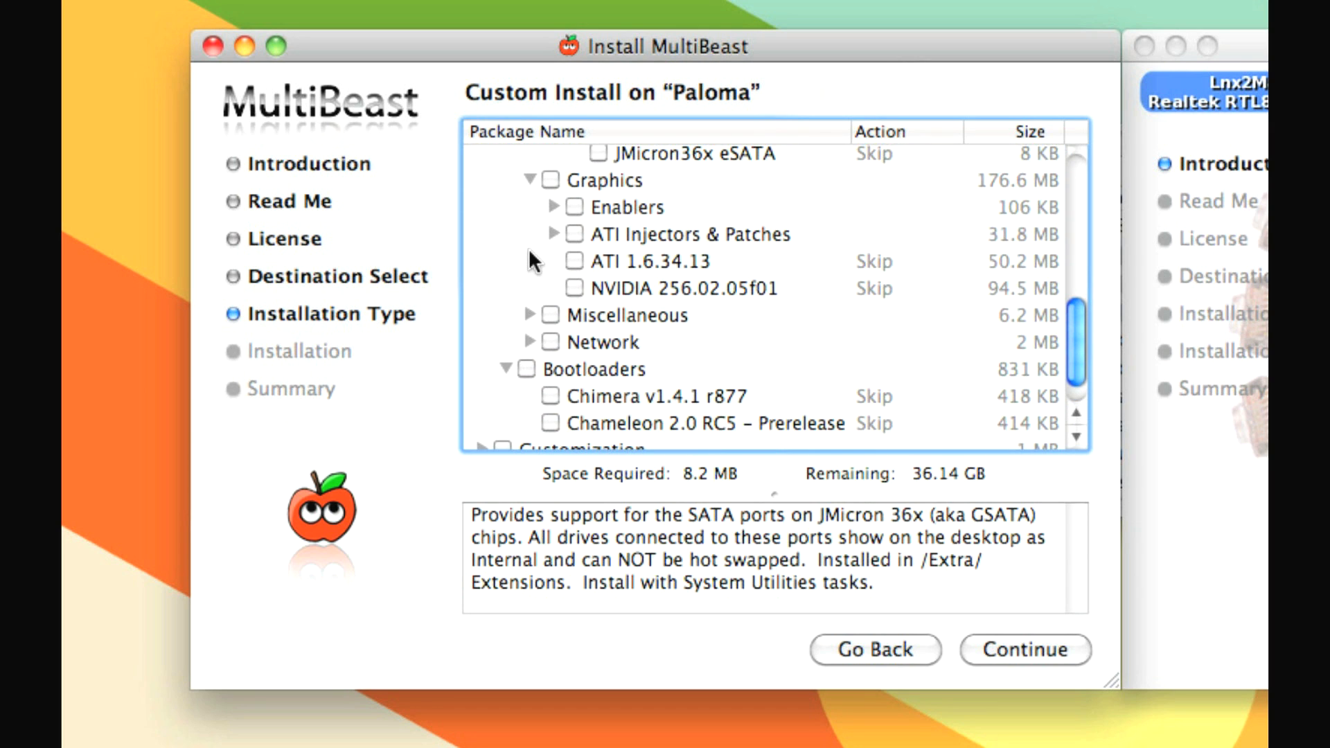
Expand Miscellaneous and tick FakeSMC Plugins and USB 3.0 – NEC/Renesas
left_click(529, 315)
scroll(529, 315, "down", 6)
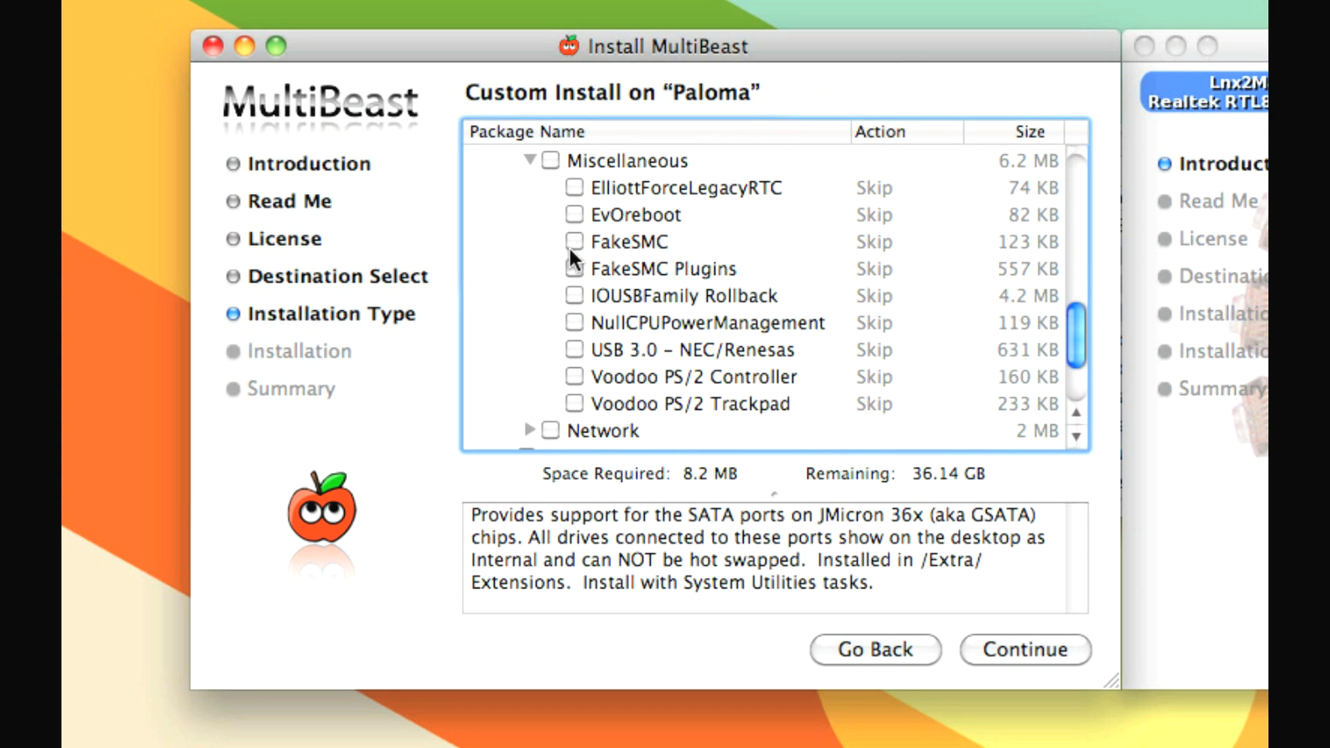
left_click(572, 268)
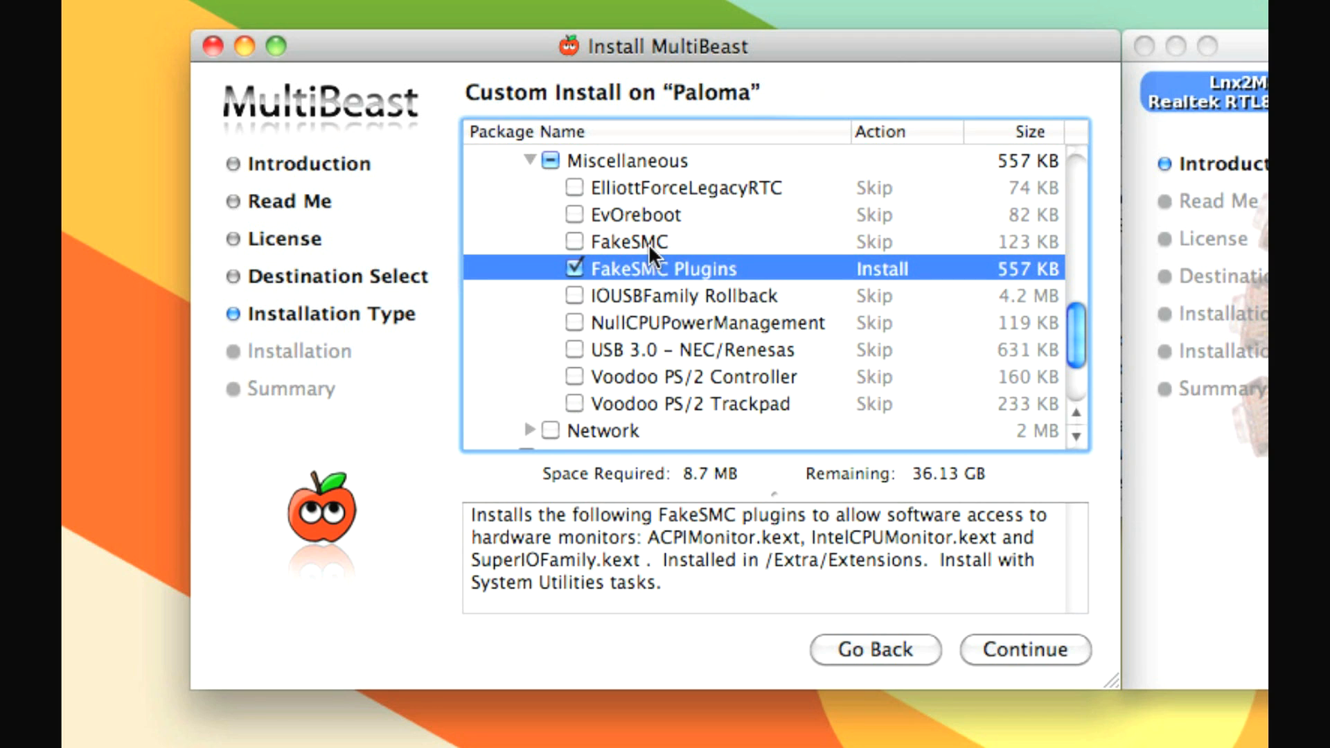
left_click(575, 349)
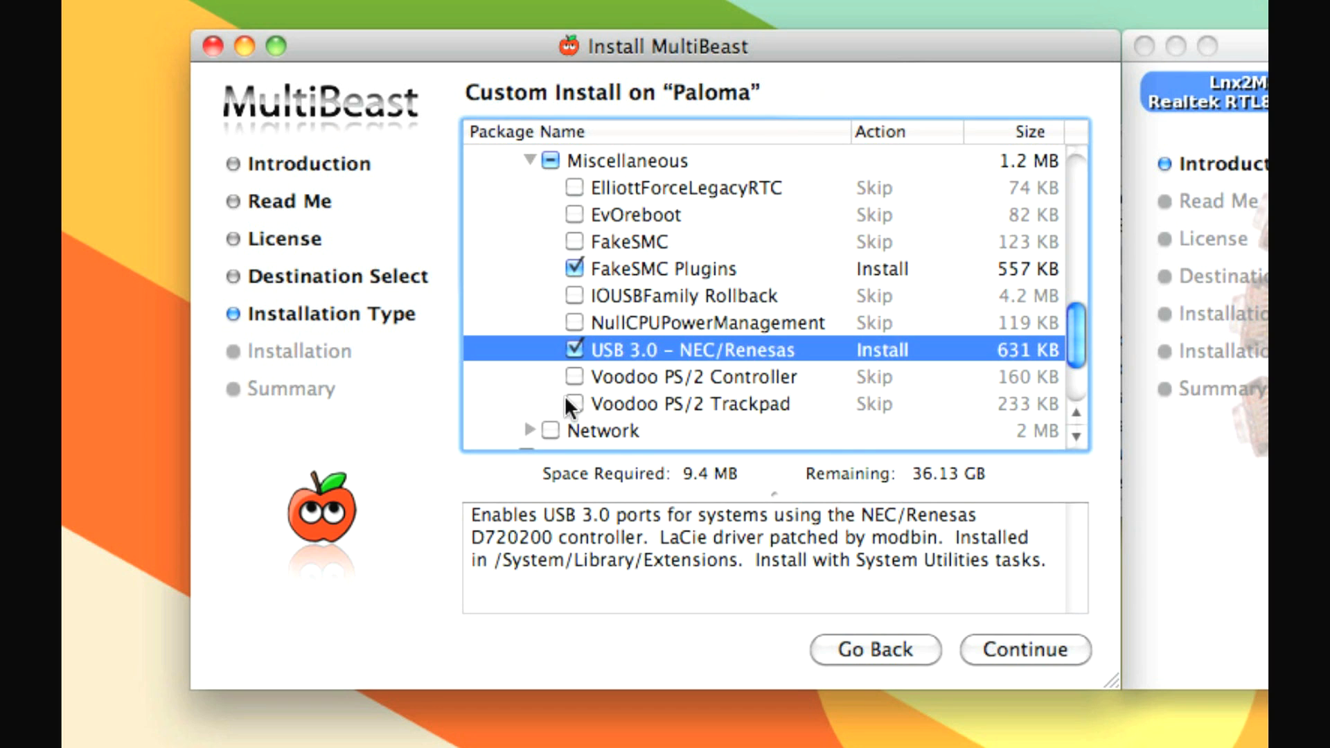
scroll(566, 403, "down", 4)
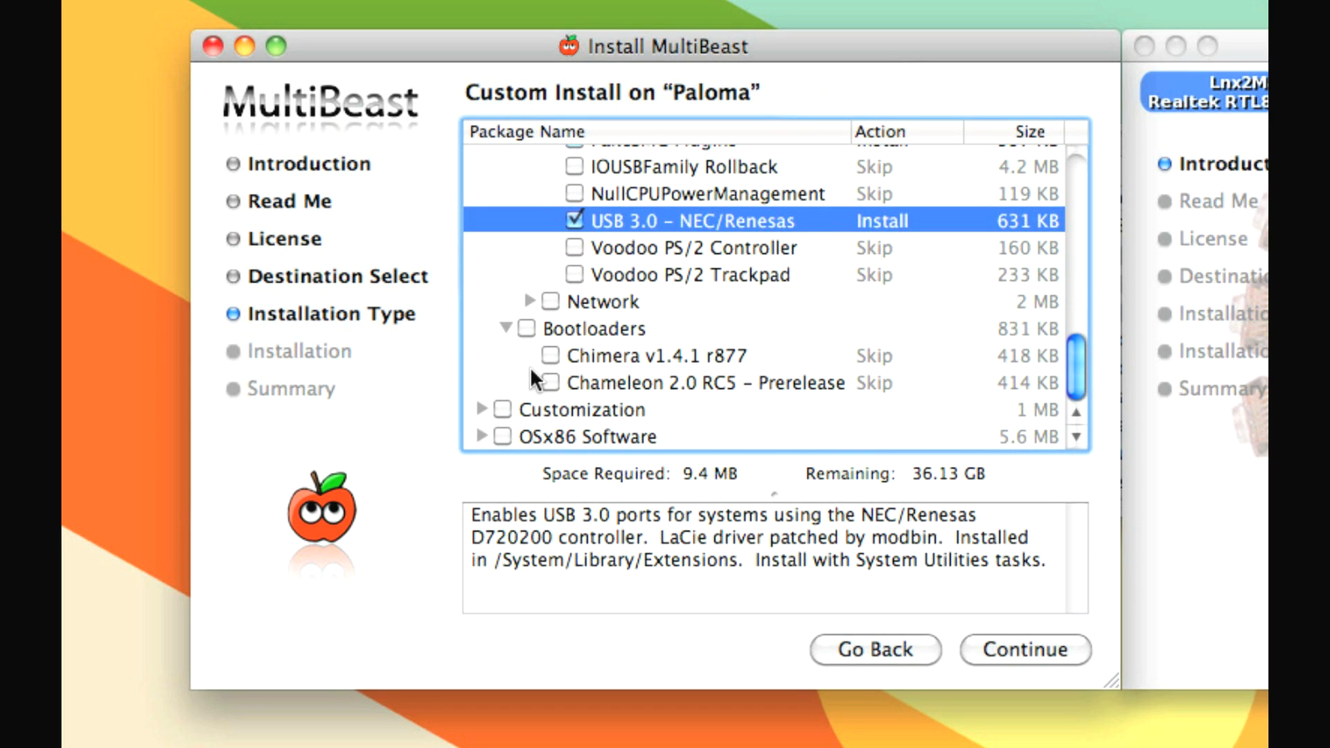
Expand Network and read the Lnx2Mac RealtekRTL81xx and Chimera v1.4.1 r877 descriptions, leaving both unticked
left_click(529, 301)
scroll(530, 305, "down", 2)
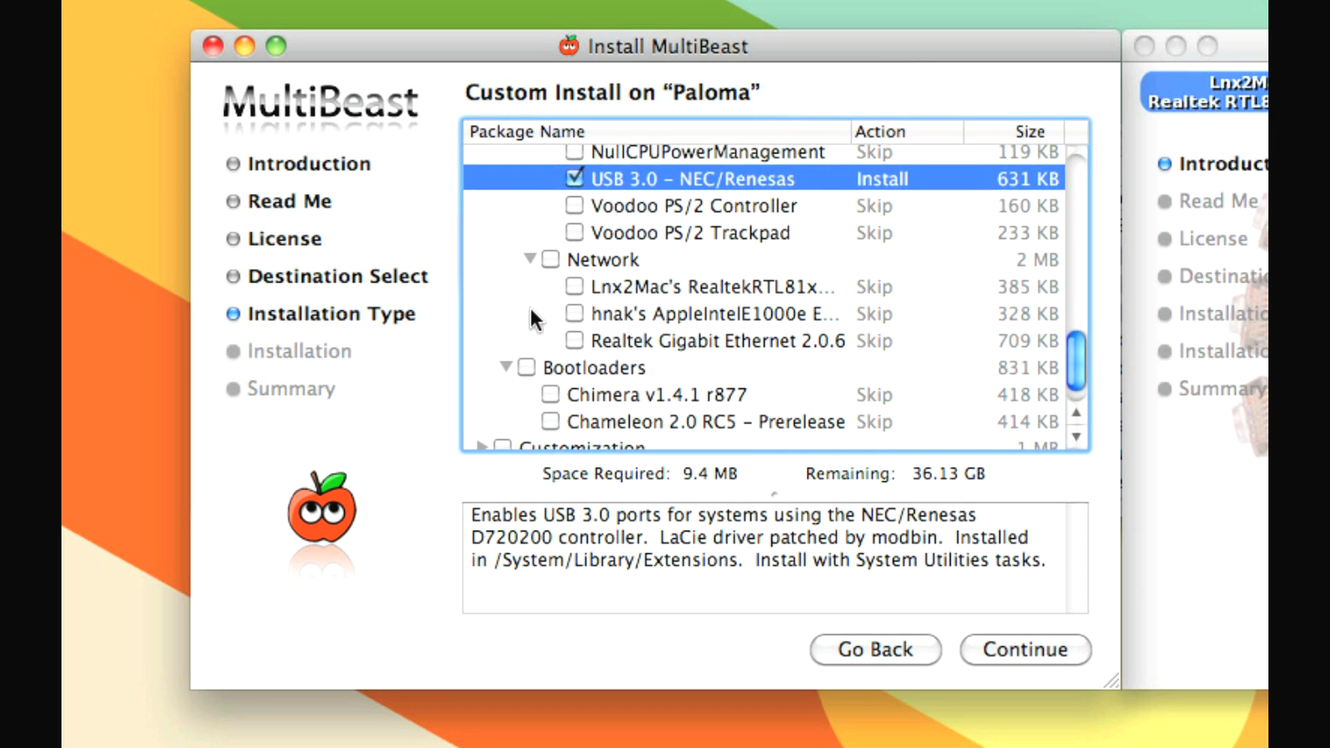
left_click(622, 262)
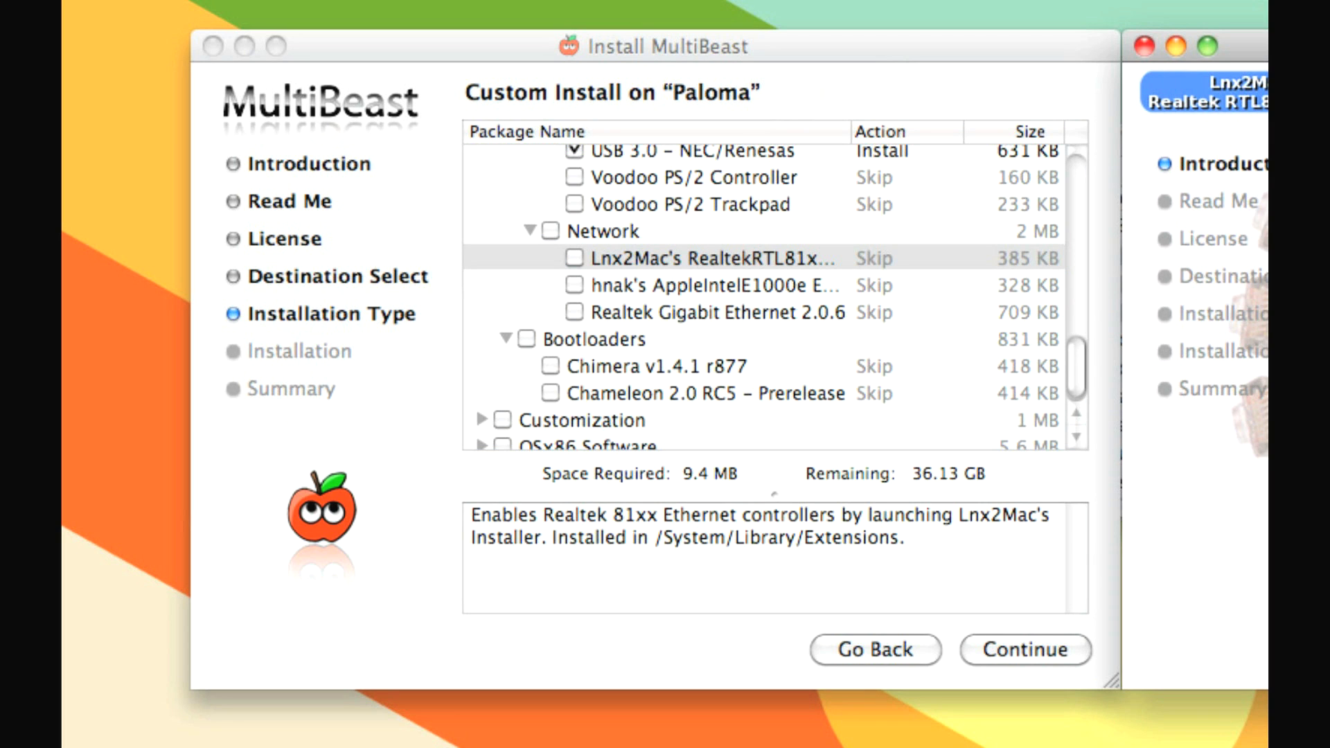
left_click(740, 368)
scroll(739, 364, "down", 1)
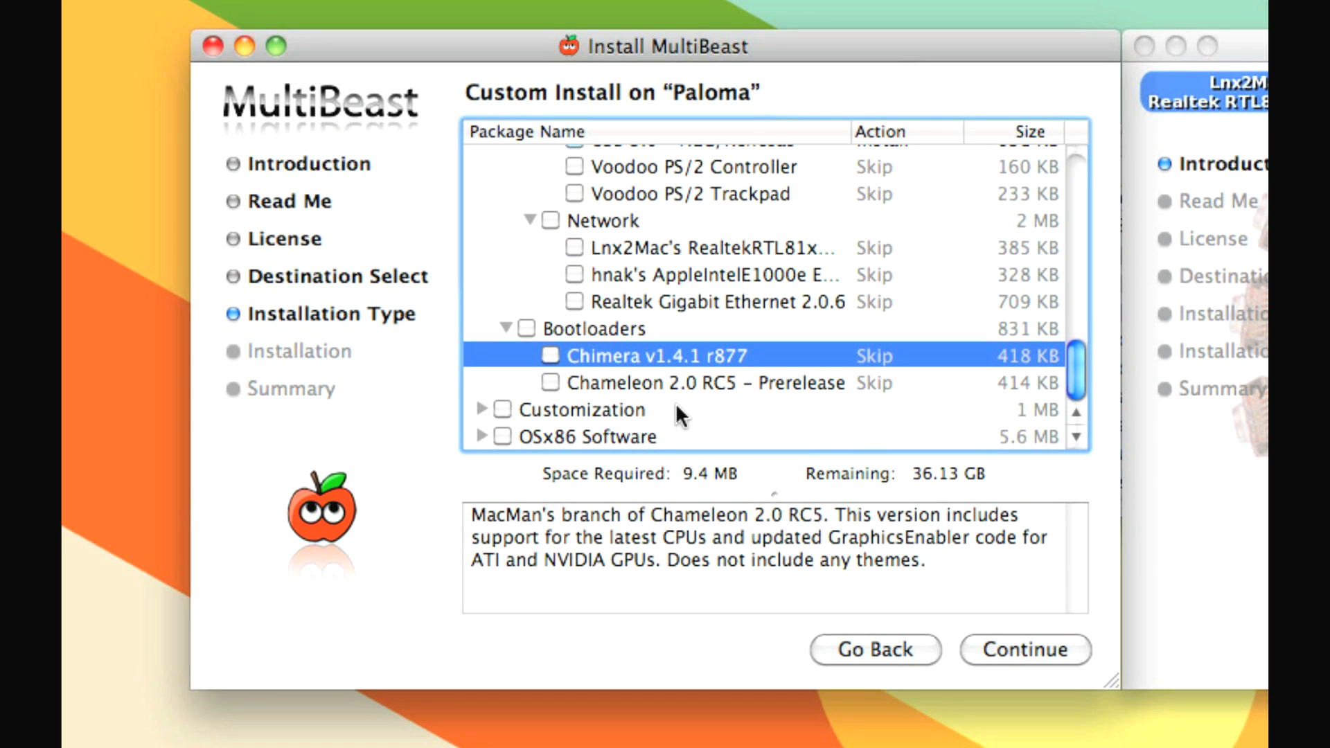
Expand Customization > Boot Options, leave 64-bit Apple Boot Screen on Skip, and expand OSx86 Software
left_click(481, 410)
scroll(526, 381, "down", 2)
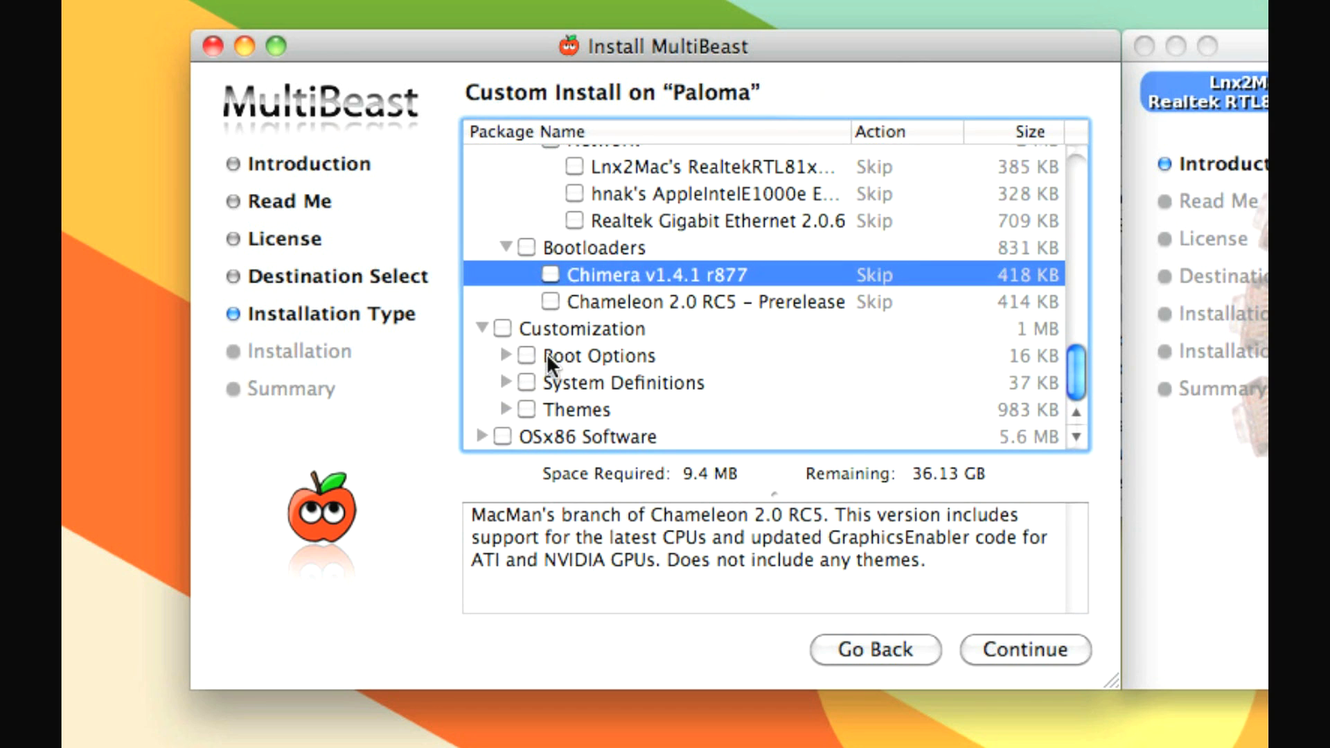
left_click(505, 355)
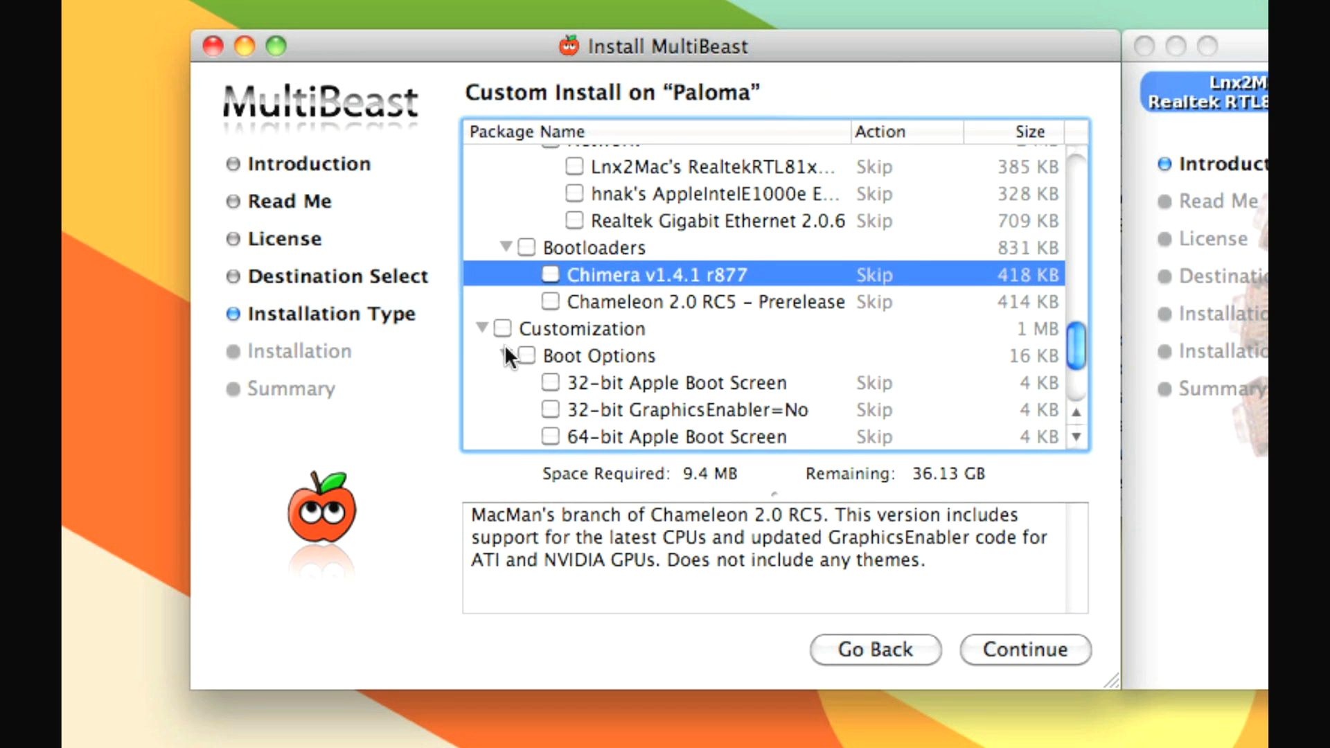
scroll(530, 361, "down", 4)
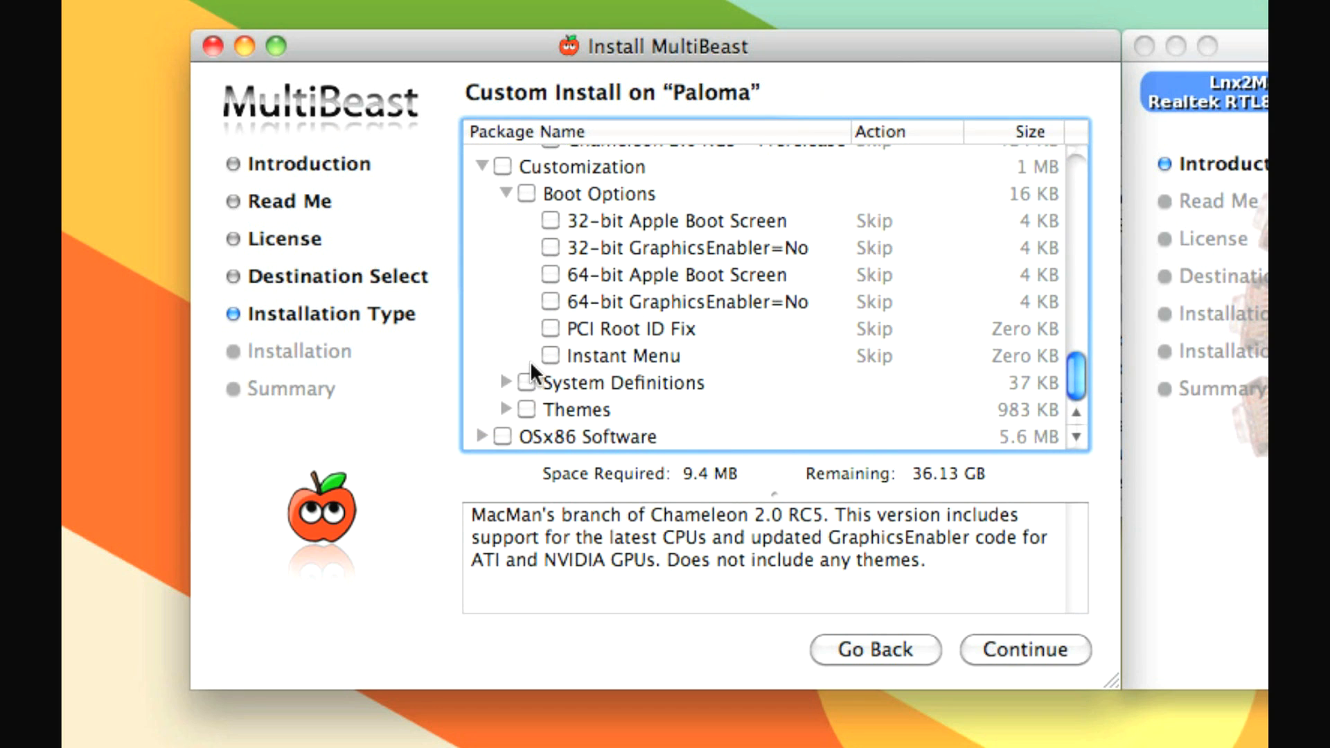
left_click(551, 276)
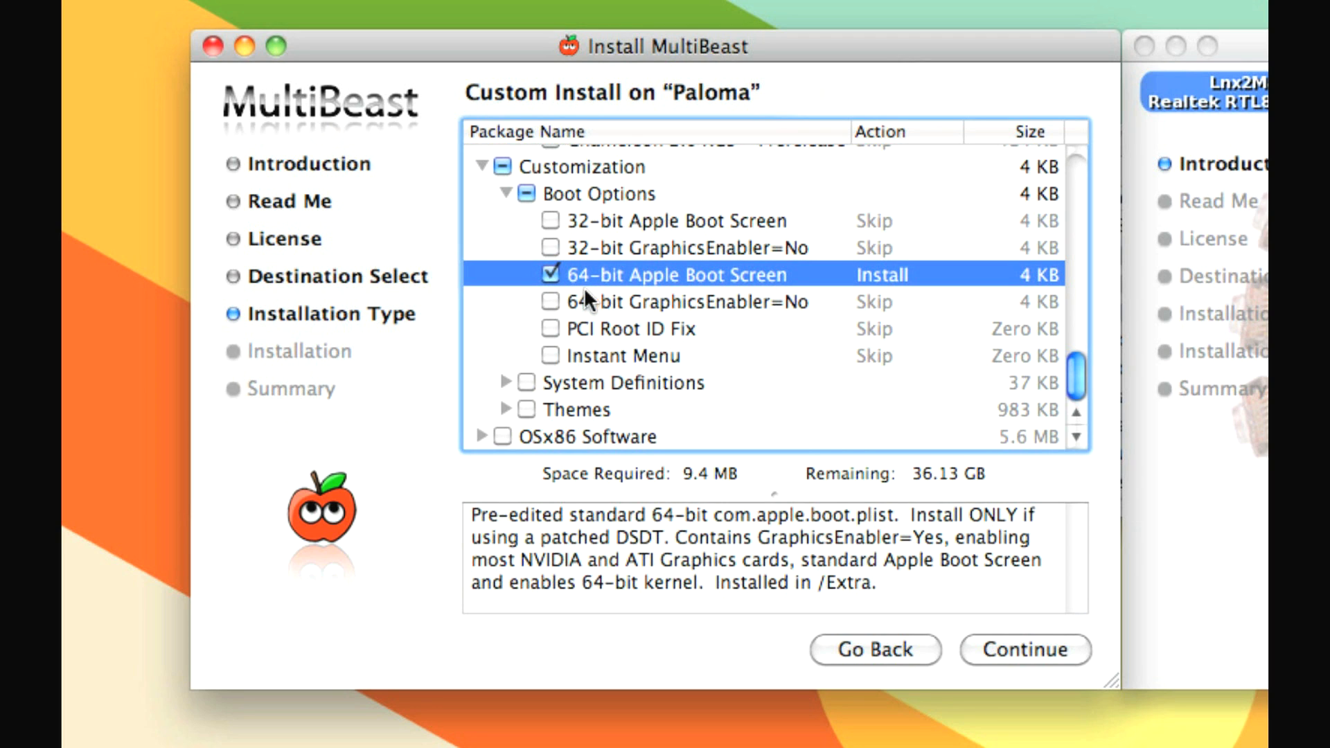
left_click(551, 274)
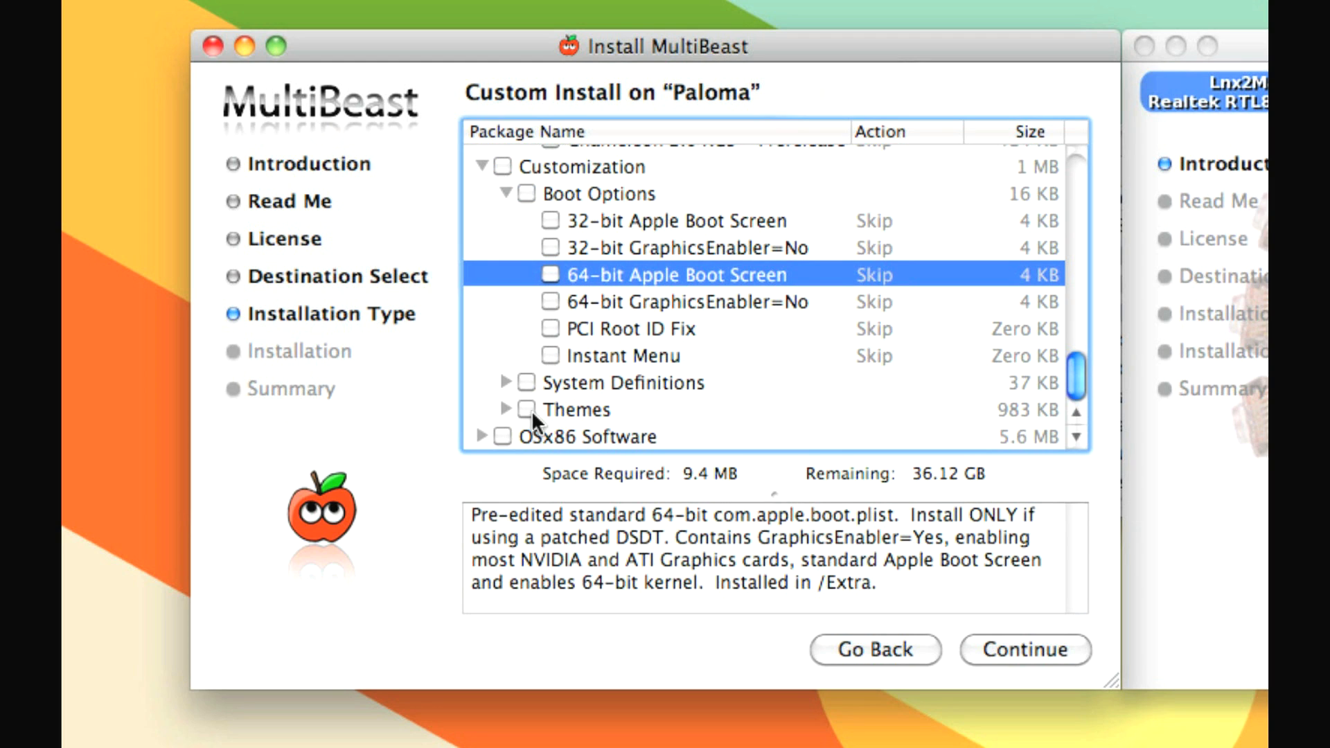
left_click(480, 434)
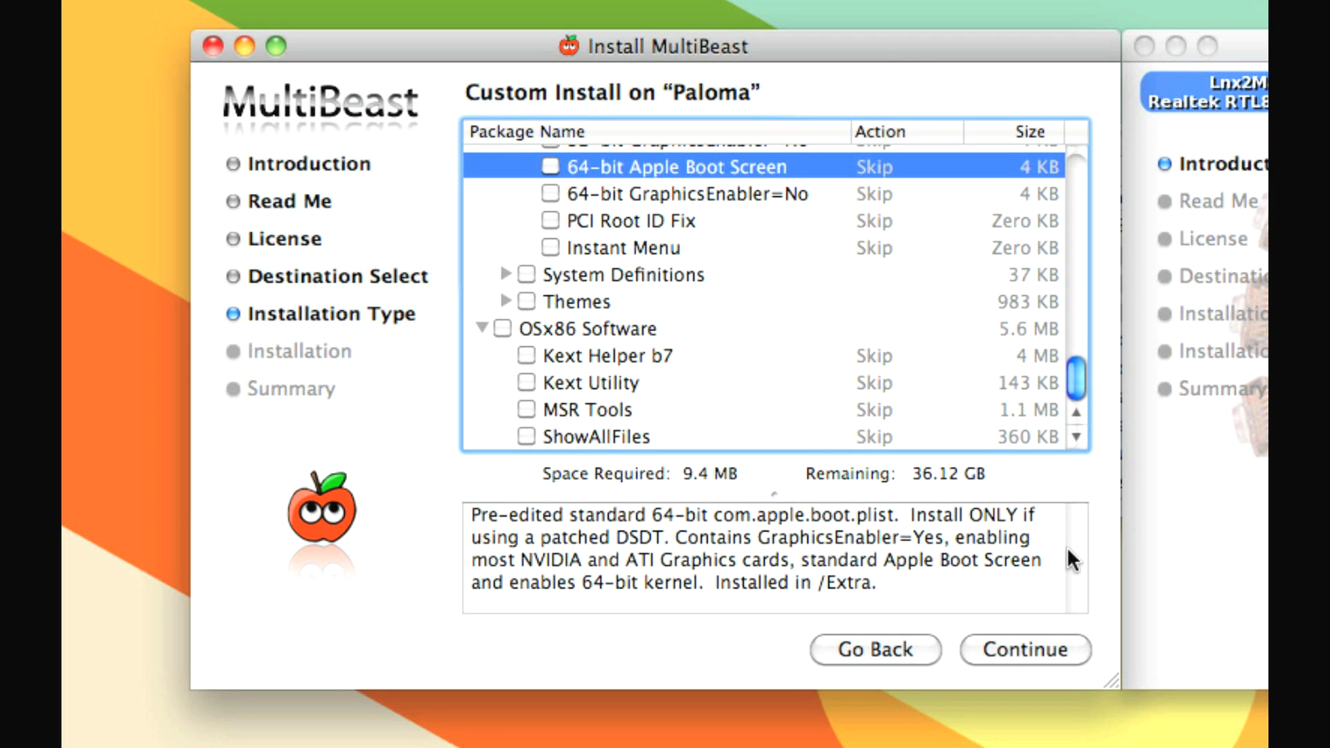
Accept the Lnx2Mac Realtek RTL81xx driver license and select its Release version (406 KB) to install
left_click(1219, 551)
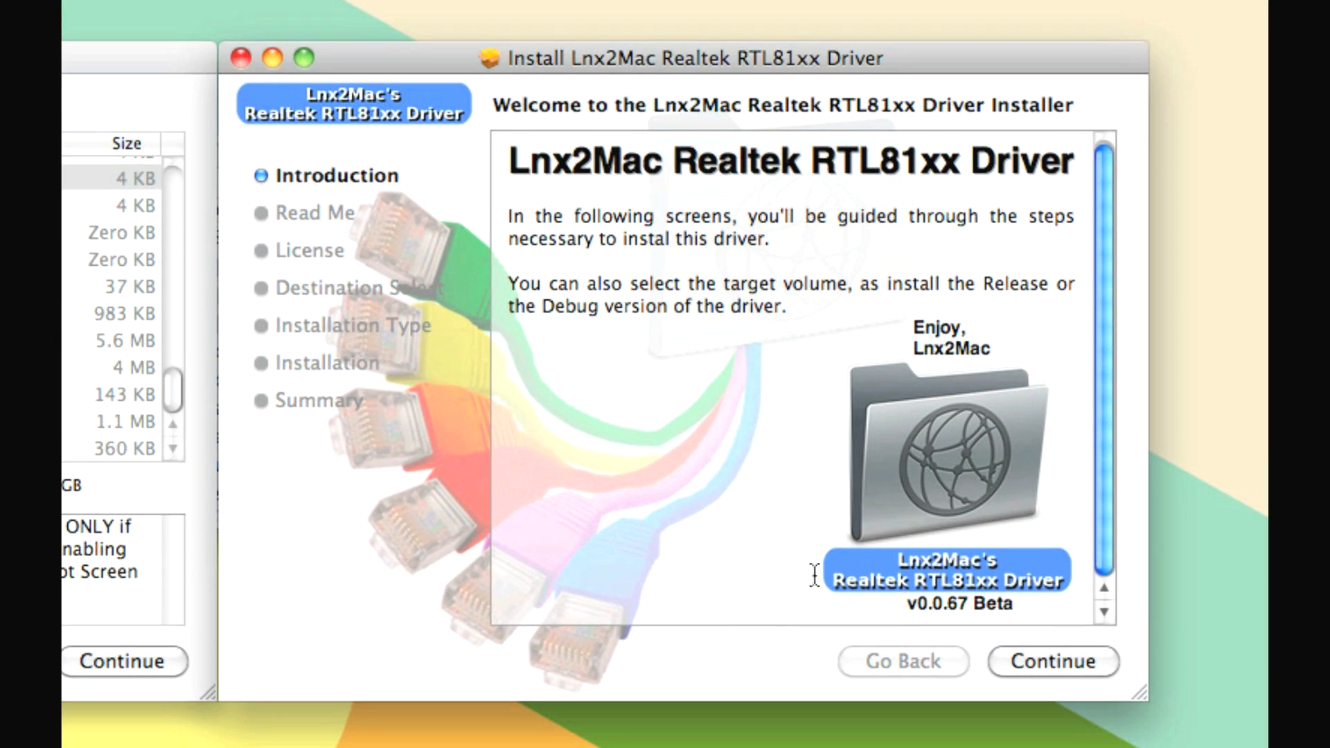
left_click(1025, 649)
left_click(1025, 653)
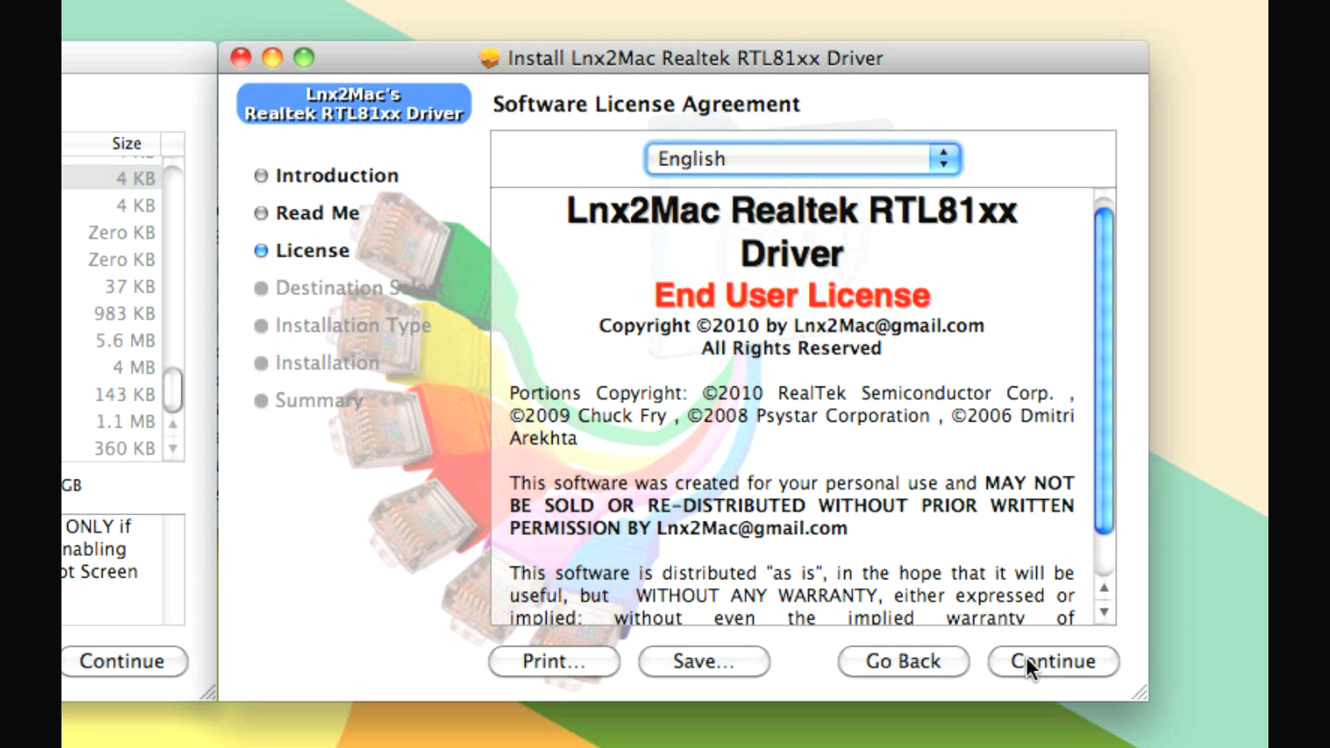
left_click(1025, 658)
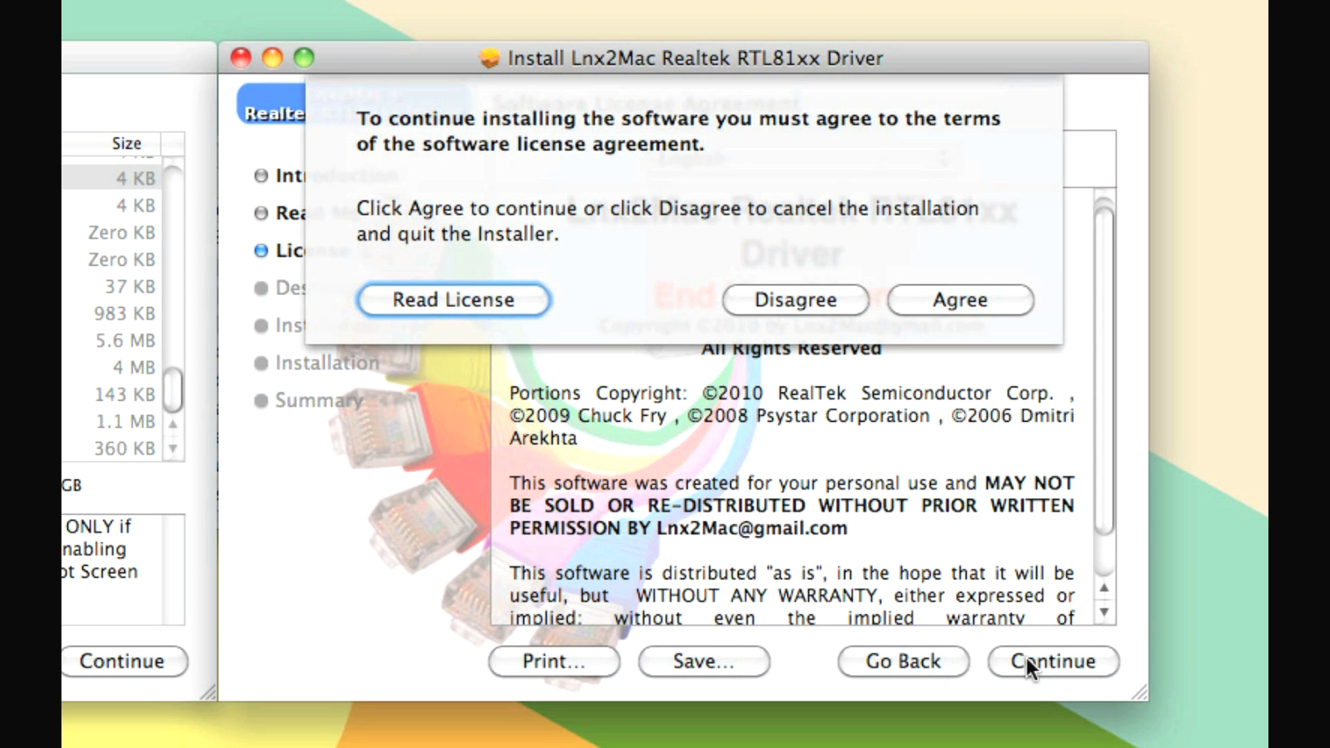
left_click(935, 299)
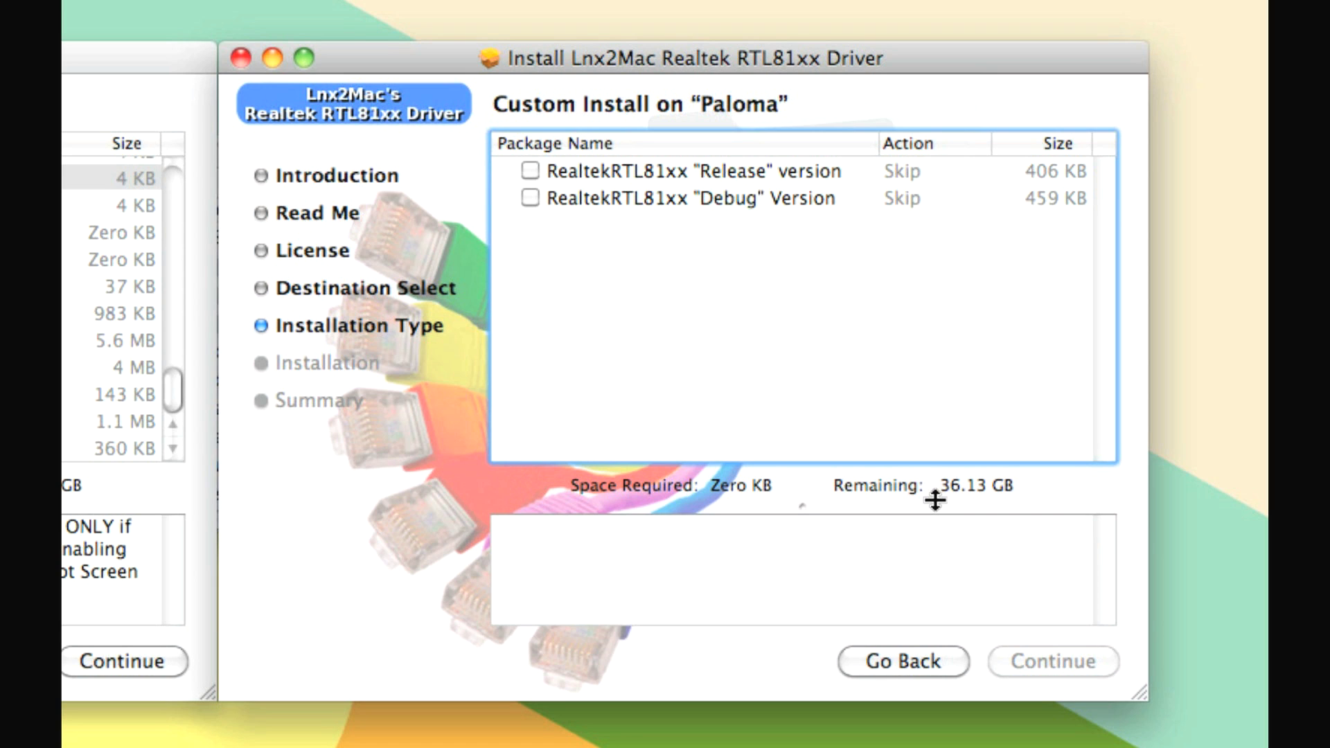
left_click(530, 169)
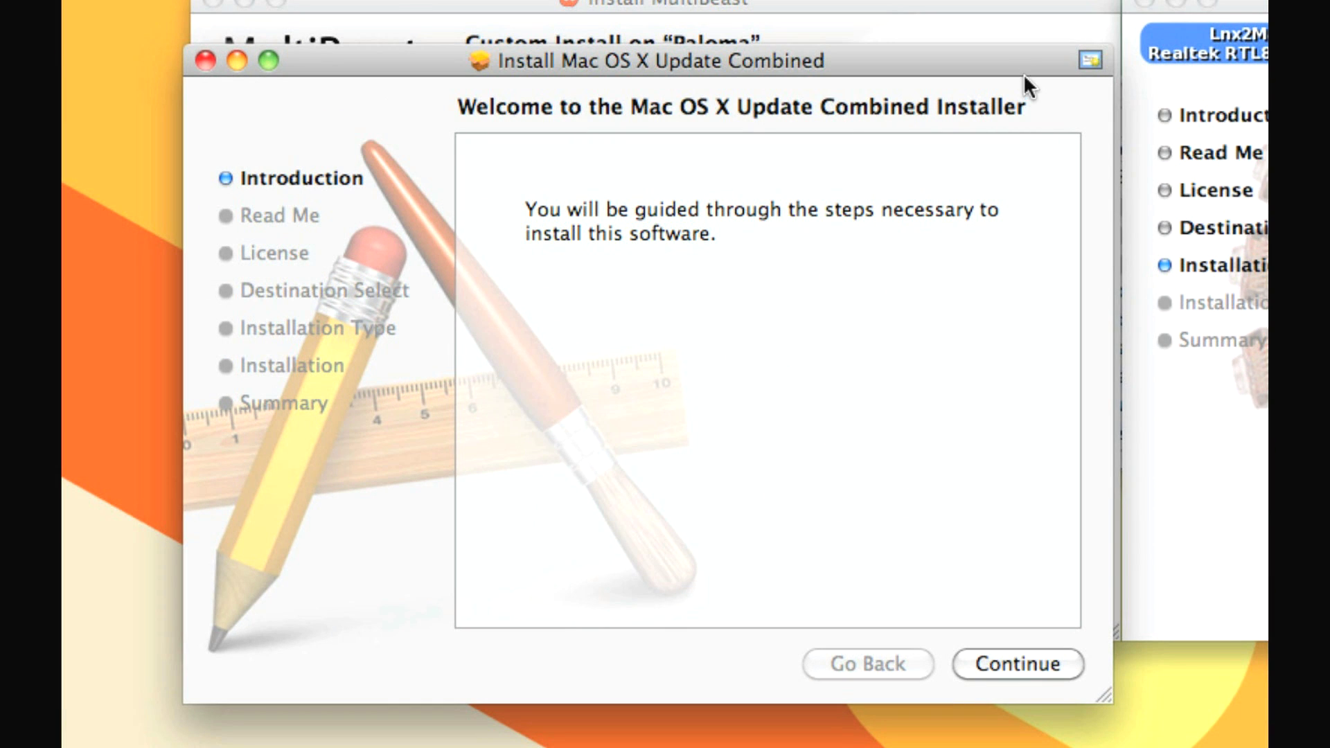
Move the Mac OS X Update Combined window aside and bring MultiBeast's Custom Install list forward
left_click_drag(1024, 72, 1329, 1)
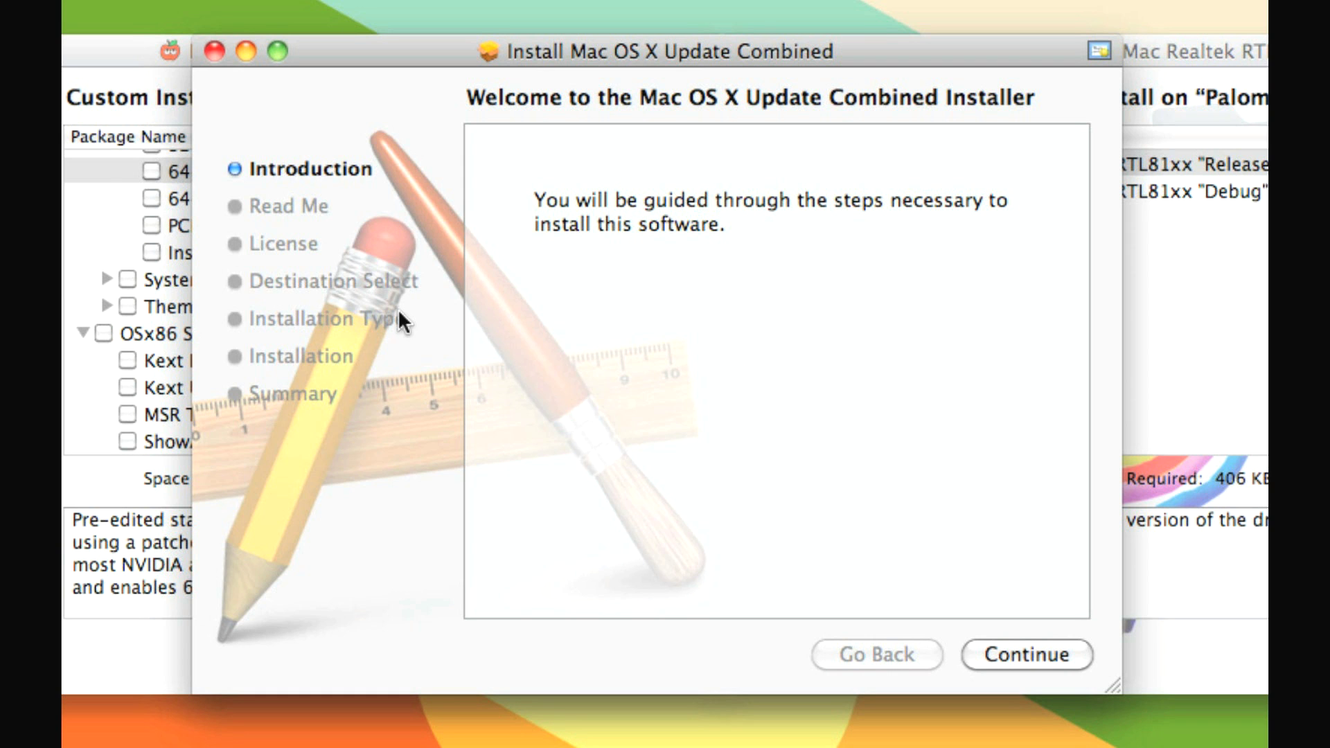
left_click(114, 495)
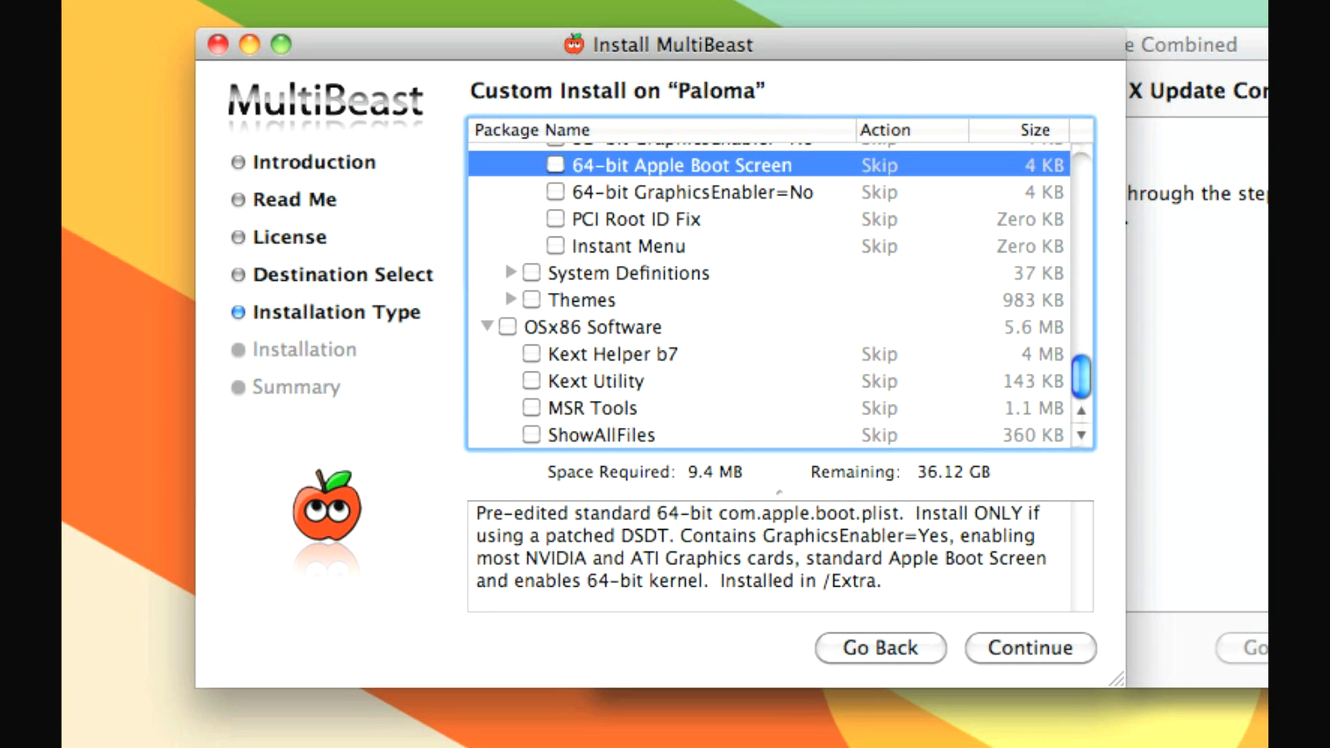
Set 64-bit Apple Boot Screen under Customization > Boot Options to Install
left_click(654, 296)
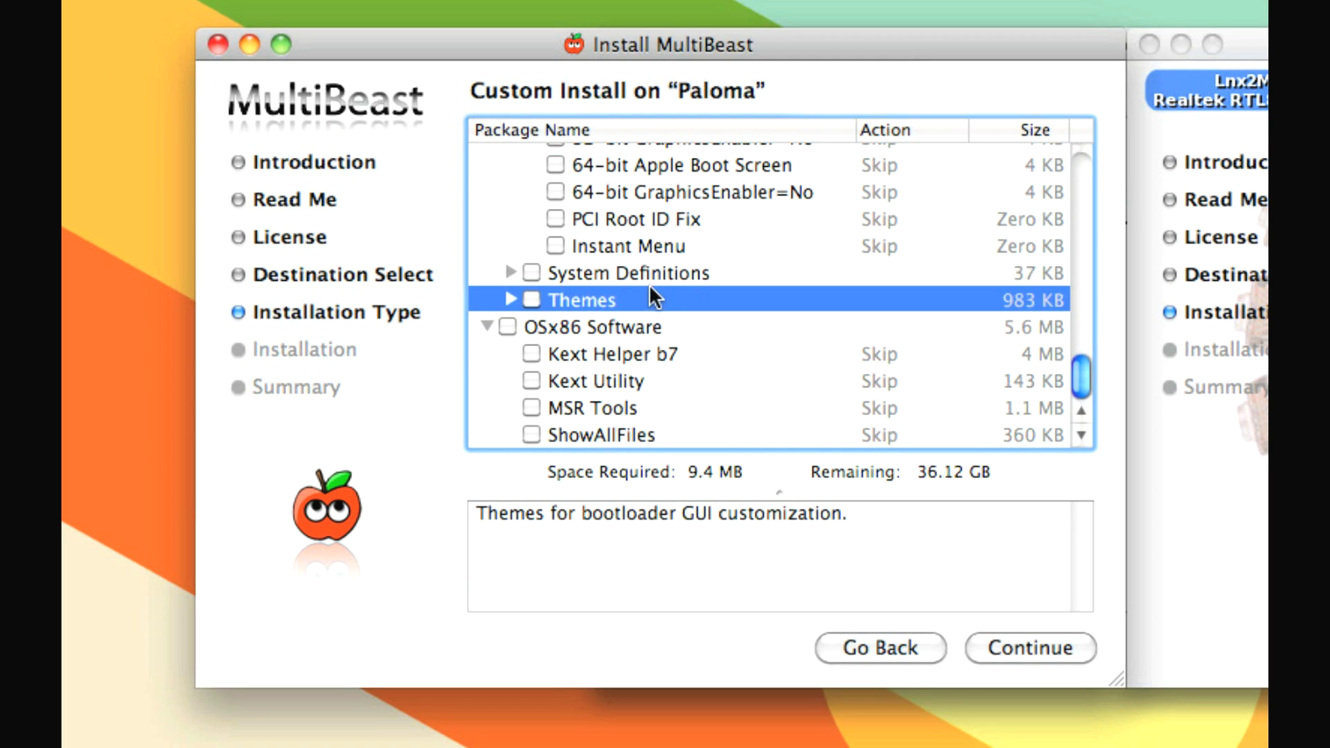
scroll(629, 290, "up", 5)
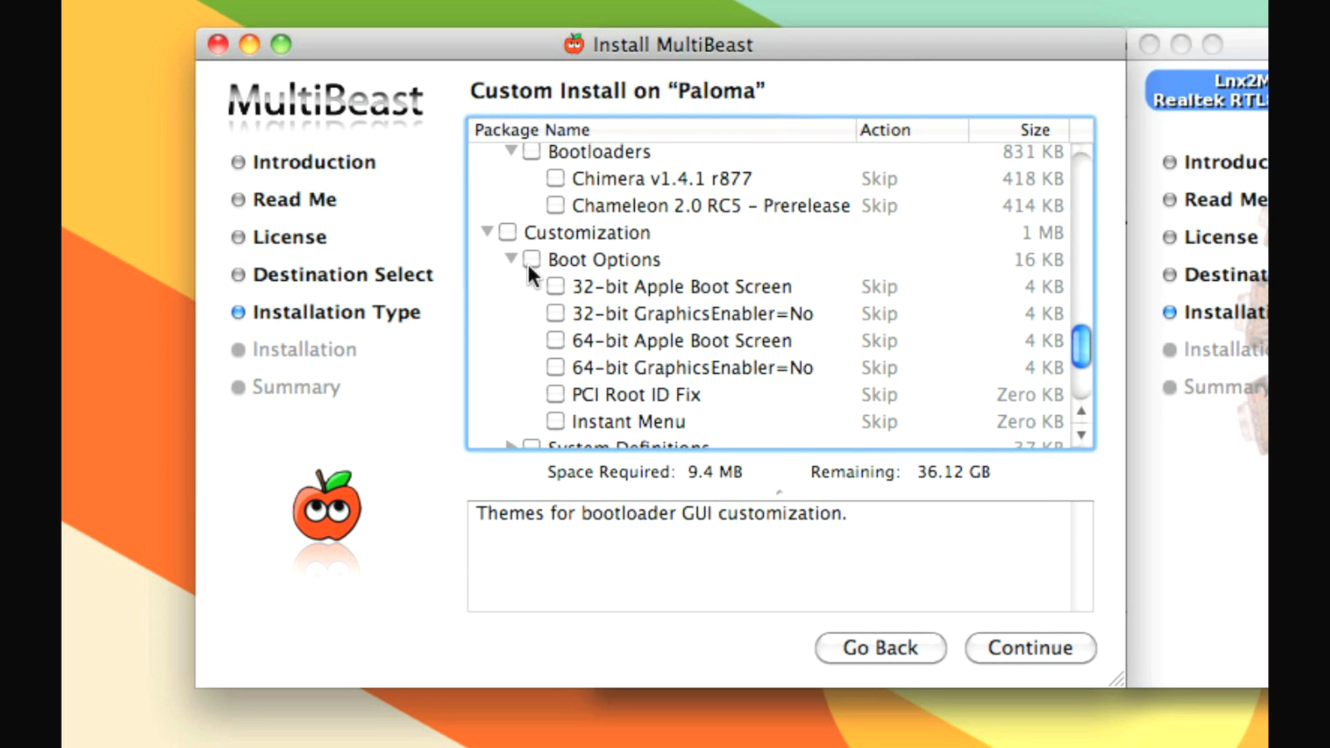
left_click(555, 340)
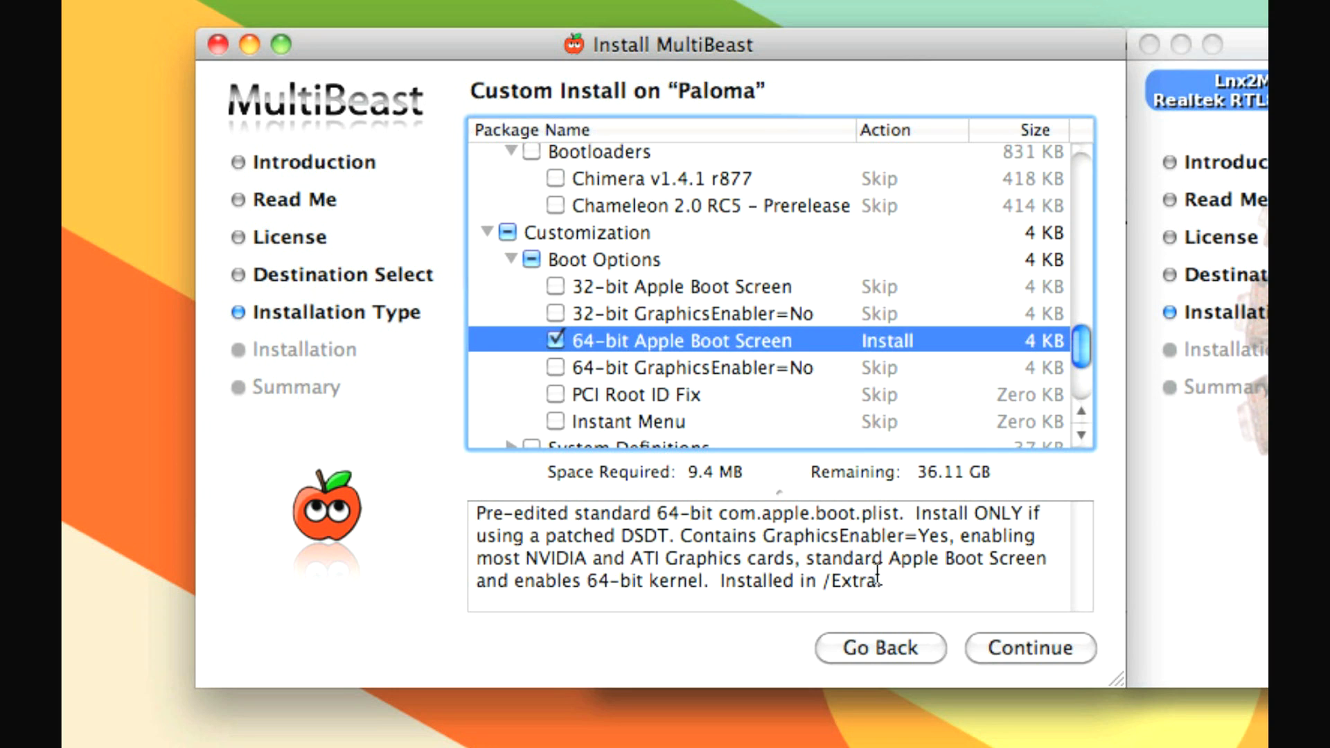